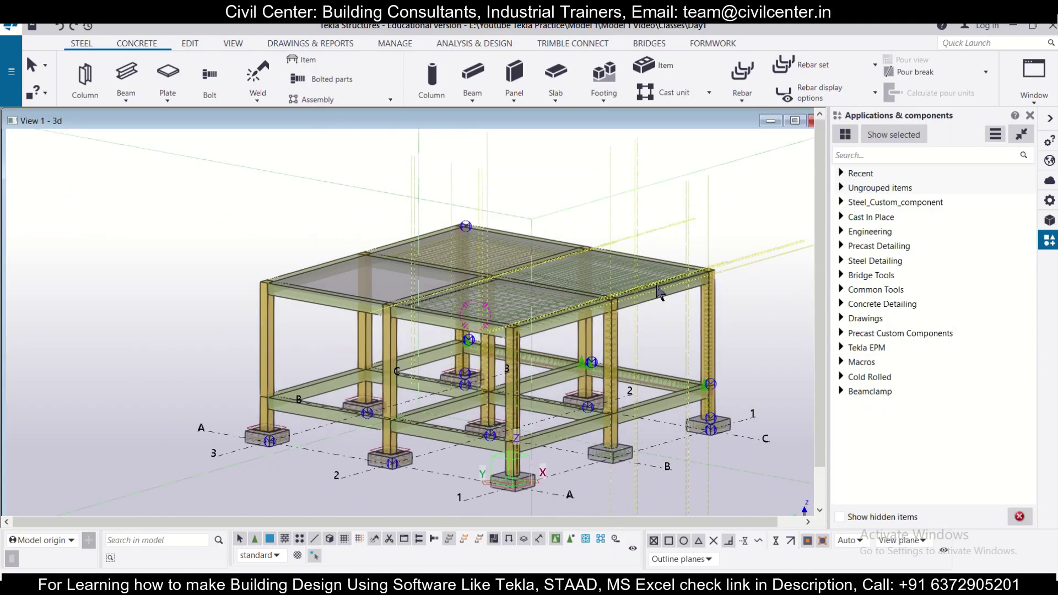
{"action": "scroll", "coordinate": [660, 286], "scroll_direction": "up", "scroll_amount": 2}
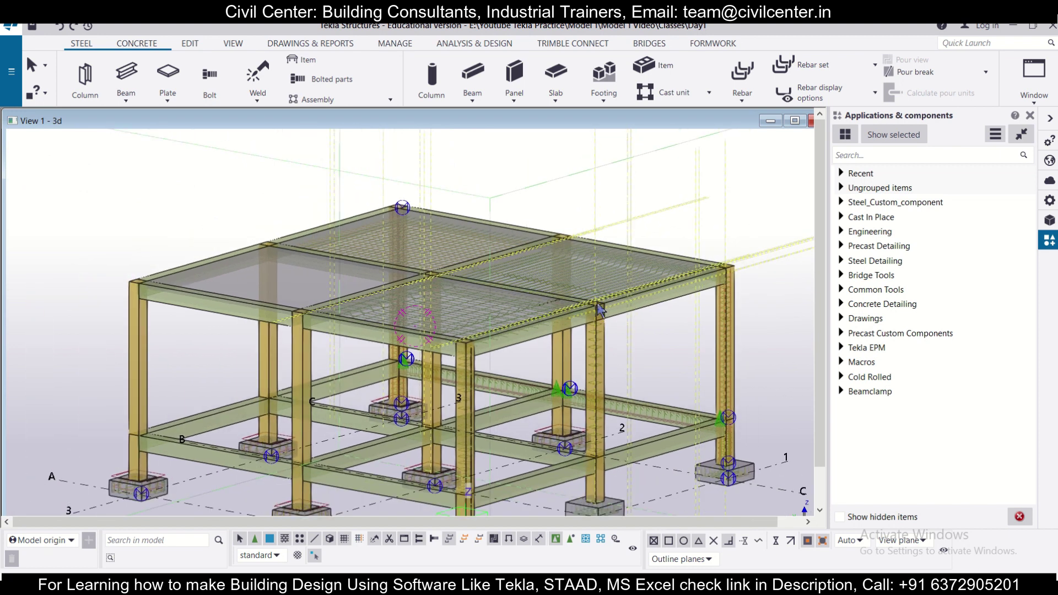
{"action": "scroll", "coordinate": [605, 304], "scroll_direction": "up", "scroll_amount": 2}
{"action": "middle_click_drag", "start_coordinate": [611, 288], "coordinate": [616, 281]}
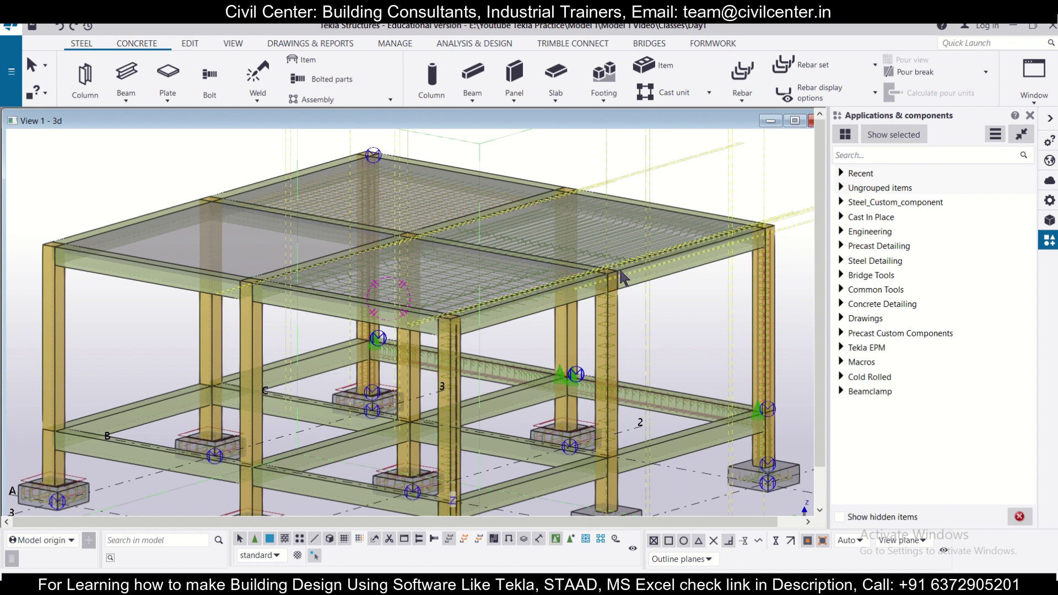
{"action": "middle_click_drag", "start_coordinate": [627, 276], "coordinate": [623, 272]}
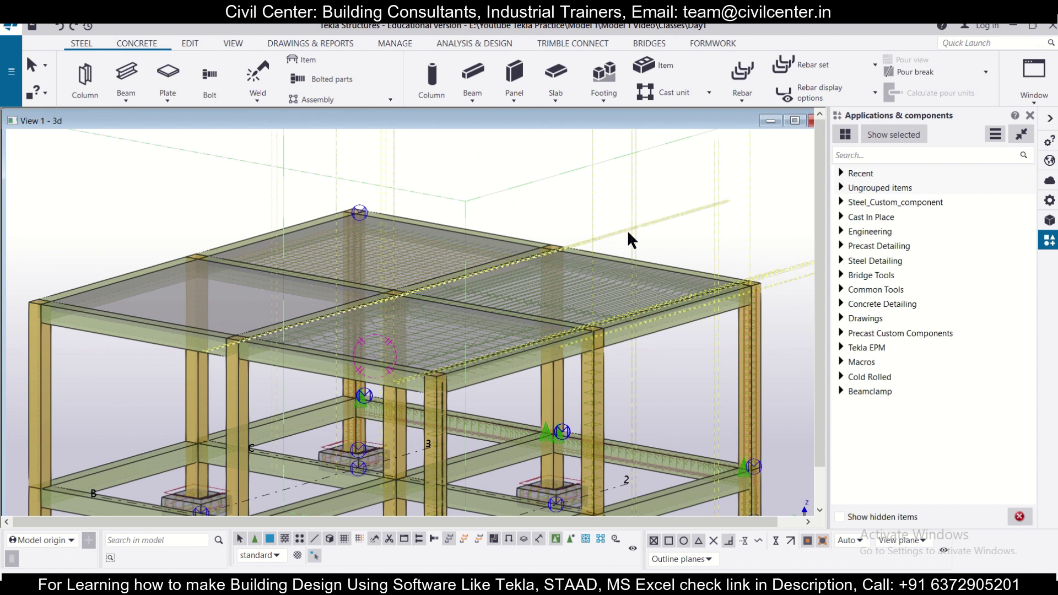
{"action": "scroll", "coordinate": [628, 234], "scroll_direction": "down", "scroll_amount": 2}
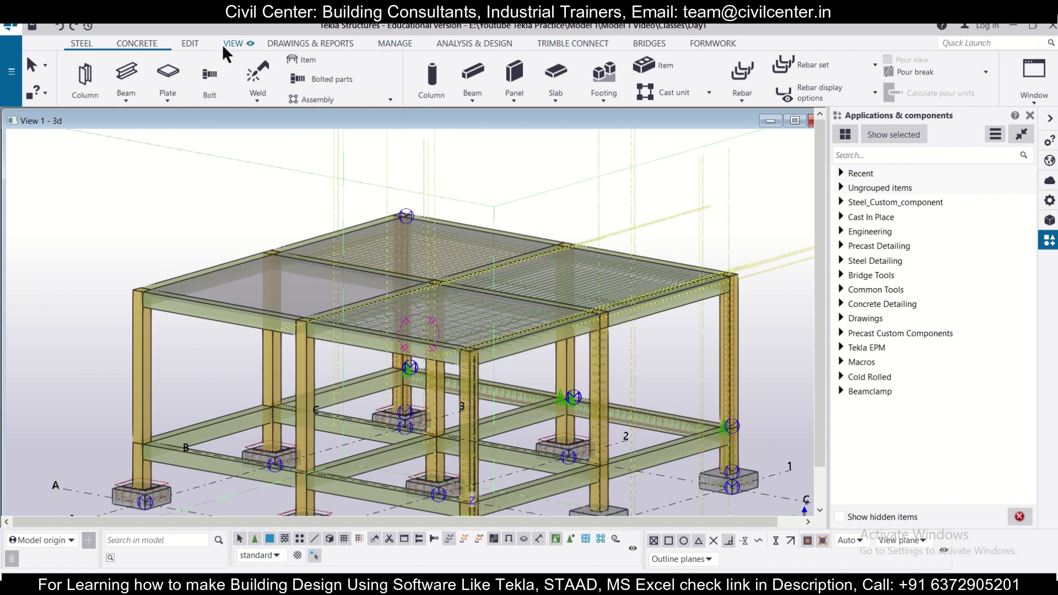
- Open the master drawing catalog for creating drawings
{"action": "left_click", "coordinate": [298, 45]}
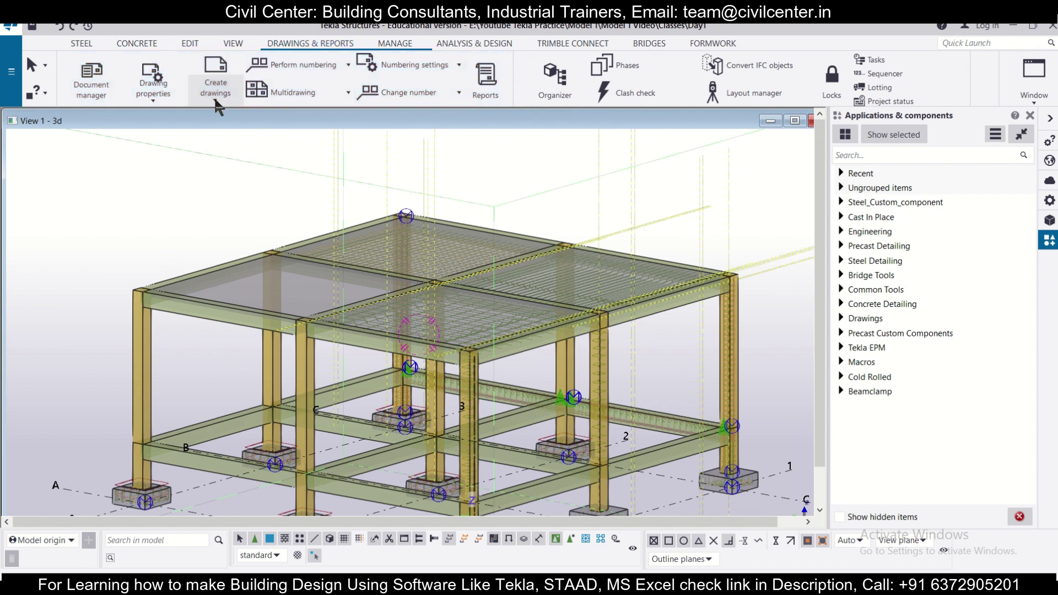
{"action": "left_click", "coordinate": [216, 89]}
{"action": "left_click", "coordinate": [222, 125]}
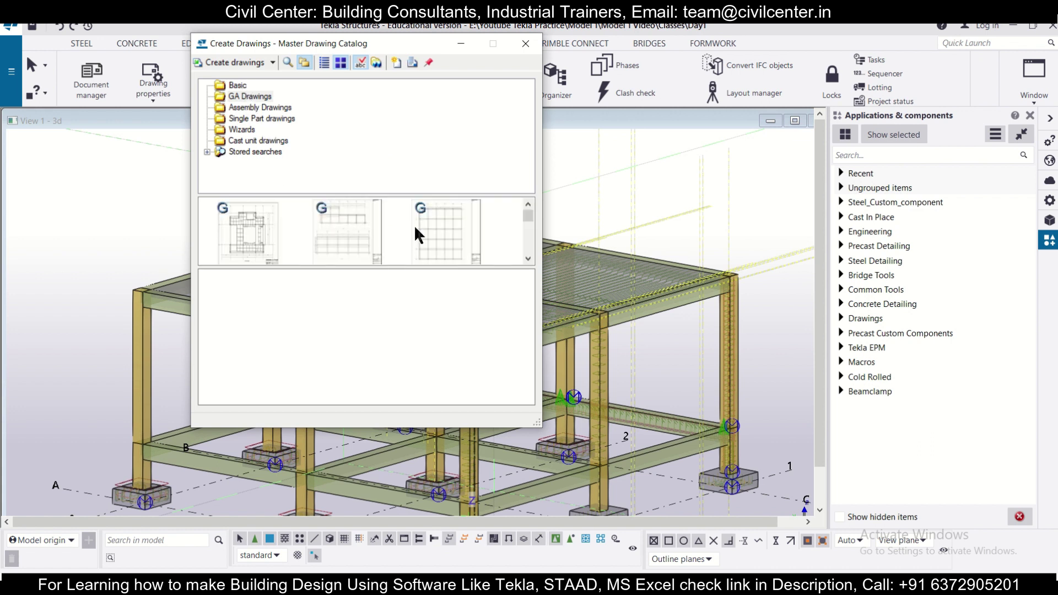
- Look through the general arrangement templates listed under GA Drawings in the catalog
{"action": "scroll", "coordinate": [458, 231], "scroll_direction": "down", "scroll_amount": 2}
{"action": "scroll", "coordinate": [459, 226], "scroll_direction": "down", "scroll_amount": 3}
{"action": "scroll", "coordinate": [459, 223], "scroll_direction": "down", "scroll_amount": 3}
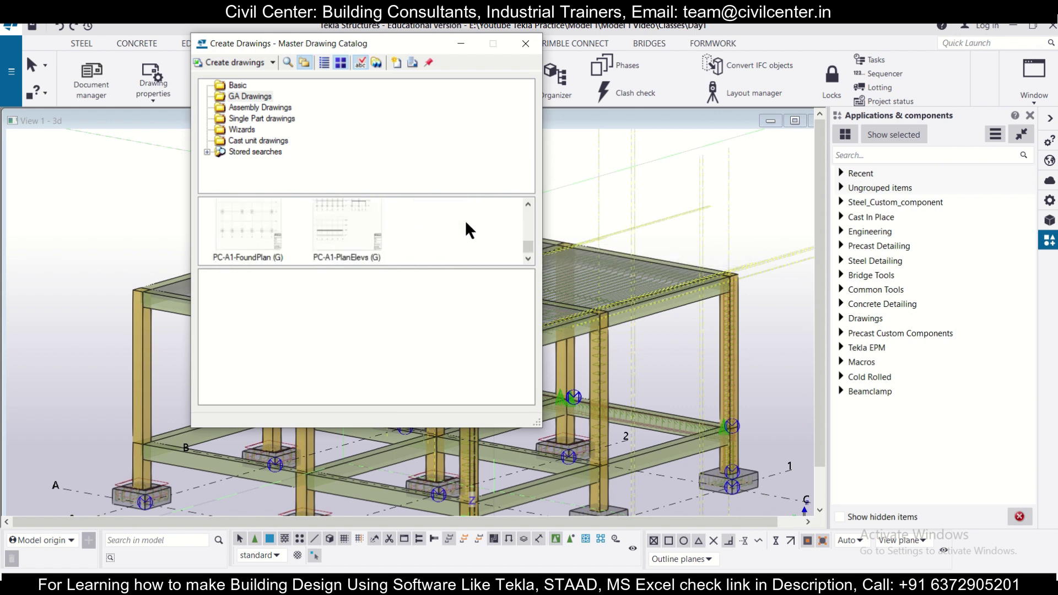
{"action": "scroll", "coordinate": [368, 228], "scroll_direction": "up", "scroll_amount": 8}
{"action": "scroll", "coordinate": [368, 226], "scroll_direction": "up", "scroll_amount": 1}
{"action": "scroll", "coordinate": [368, 226], "scroll_direction": "down", "scroll_amount": 1}
{"action": "scroll", "coordinate": [368, 226], "scroll_direction": "up", "scroll_amount": 1}
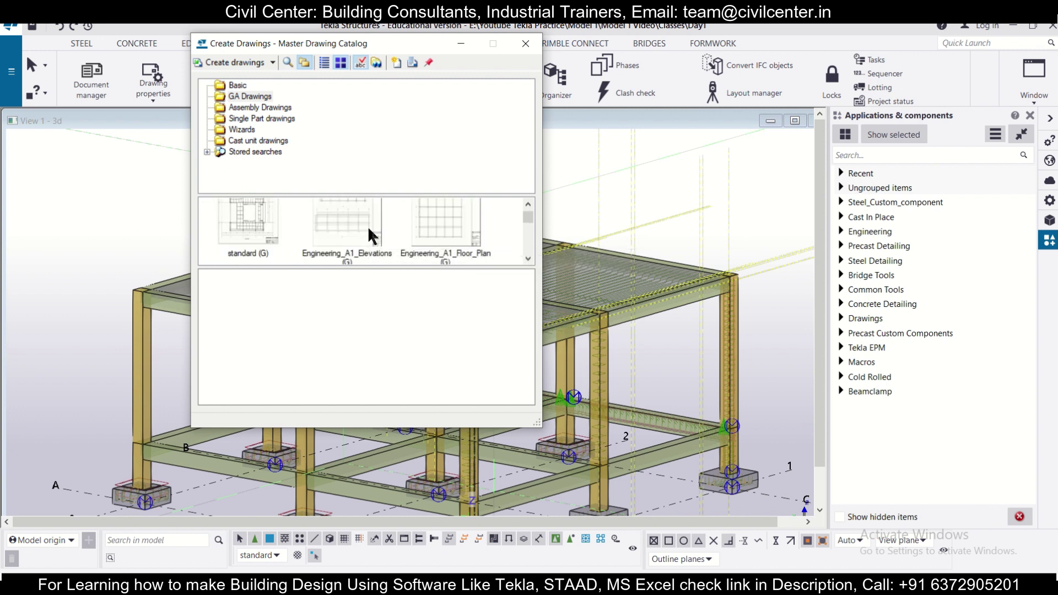
{"action": "scroll", "coordinate": [427, 224], "scroll_direction": "up", "scroll_amount": 1}
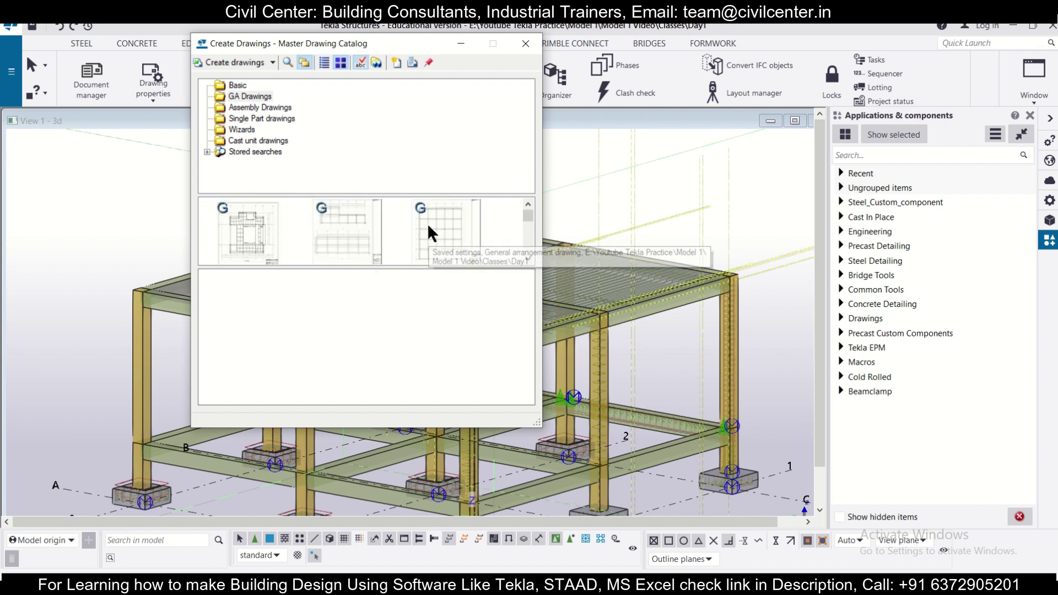
- Start a general arrangement drawing from the RC-PLAN template, selecting the PLAN @+4200 view and enabling Open drawing
{"action": "scroll", "coordinate": [429, 226], "scroll_direction": "down", "scroll_amount": 1}
{"action": "scroll", "coordinate": [428, 223], "scroll_direction": "down", "scroll_amount": 2}
{"action": "scroll", "coordinate": [408, 227], "scroll_direction": "down", "scroll_amount": 1}
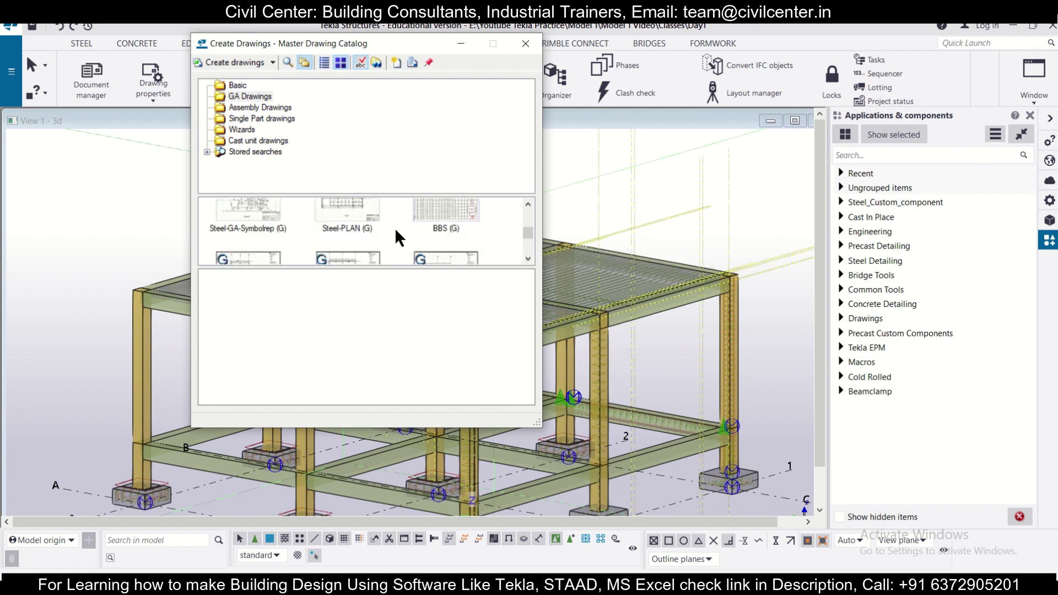
{"action": "scroll", "coordinate": [395, 227], "scroll_direction": "down", "scroll_amount": 1}
{"action": "scroll", "coordinate": [394, 228], "scroll_direction": "down", "scroll_amount": 1}
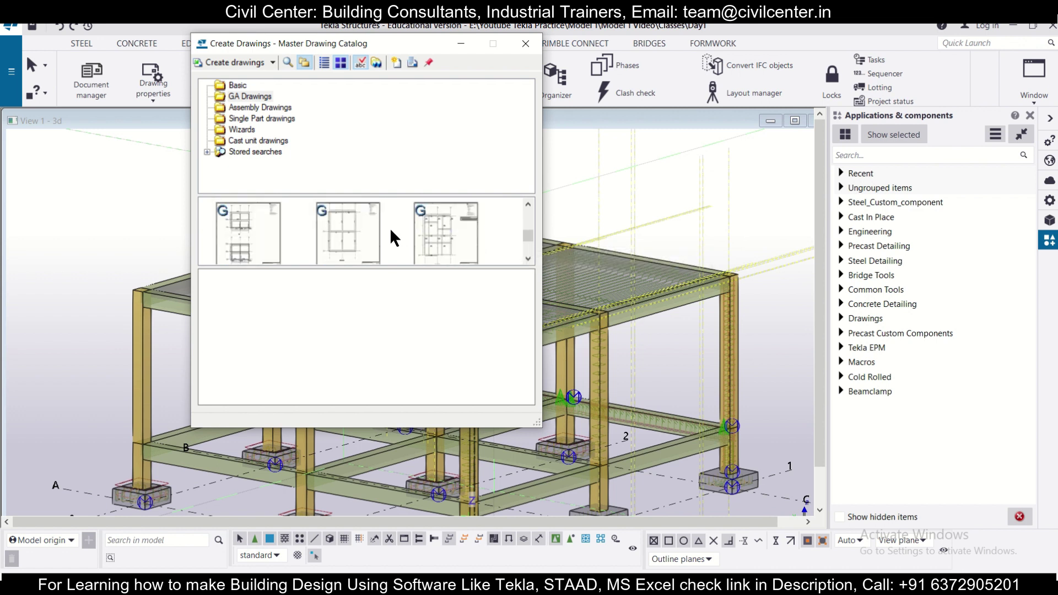
{"action": "left_click", "coordinate": [341, 220]}
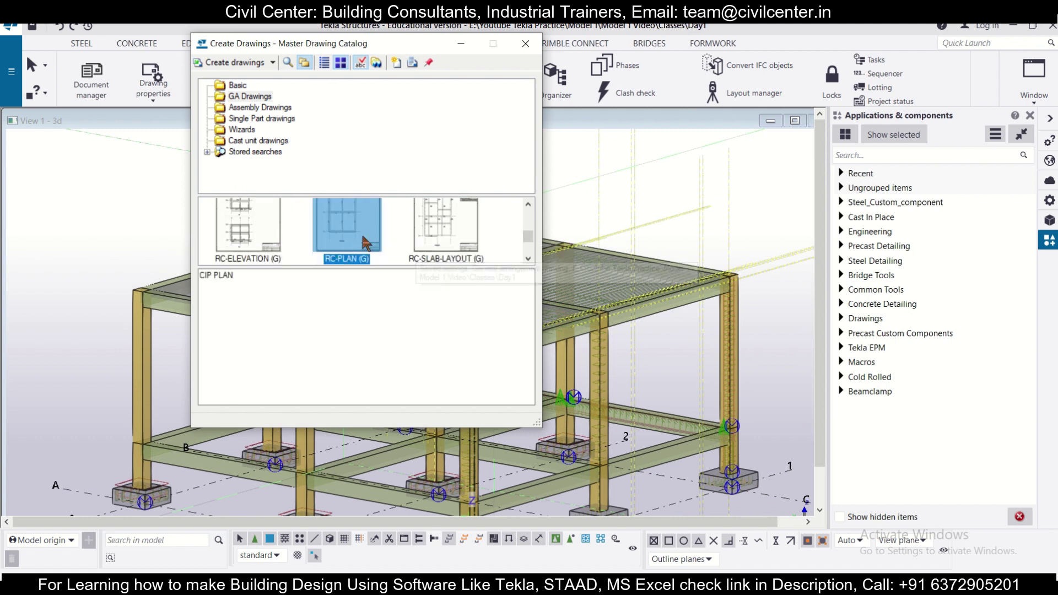
{"action": "right_click", "coordinate": [347, 223]}
{"action": "left_click", "coordinate": [362, 228]}
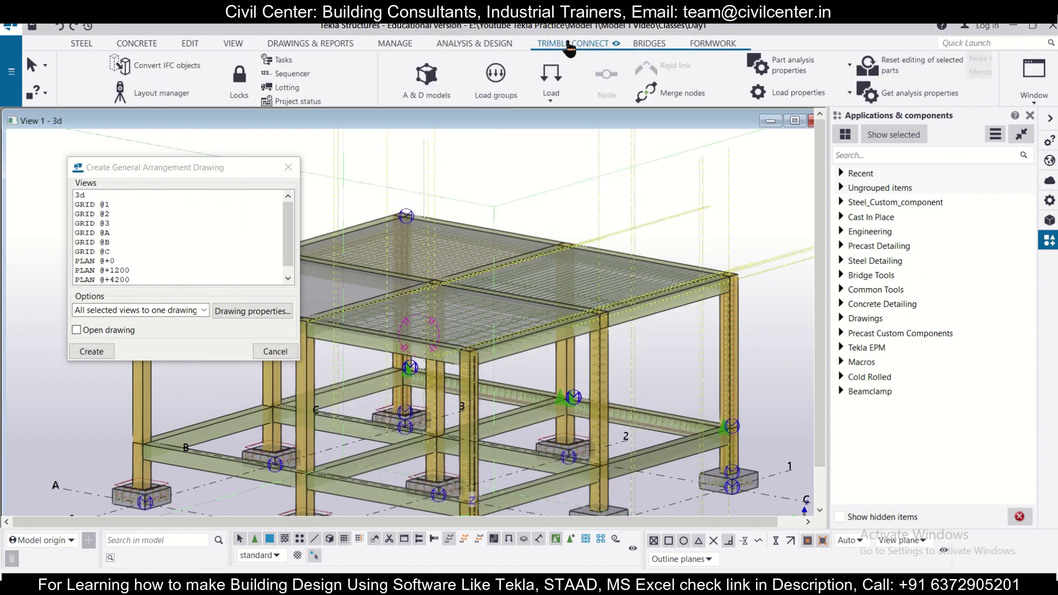
{"action": "left_click", "coordinate": [570, 44]}
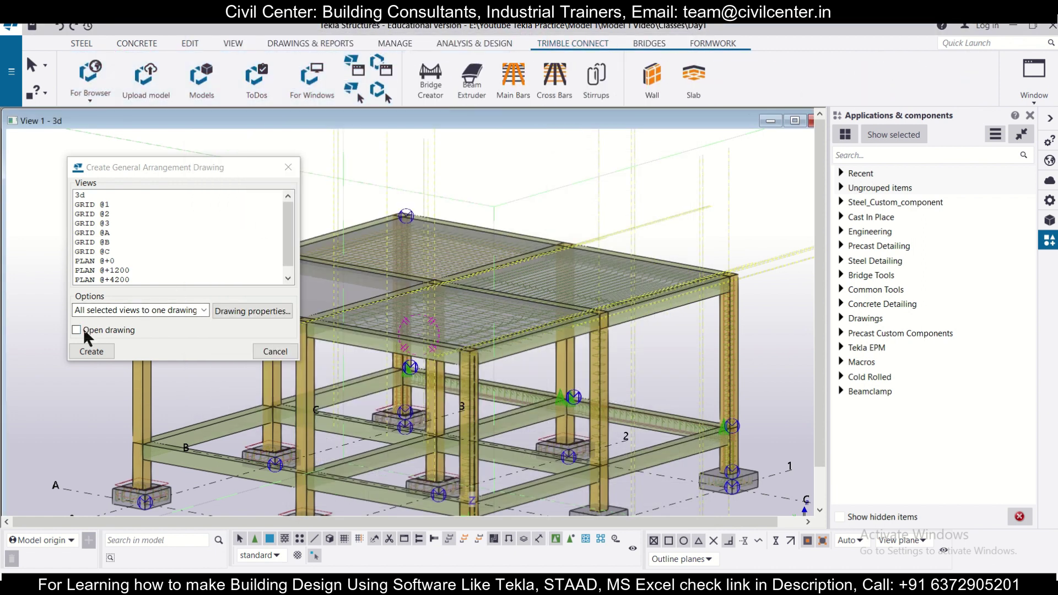
{"action": "left_click", "coordinate": [109, 281]}
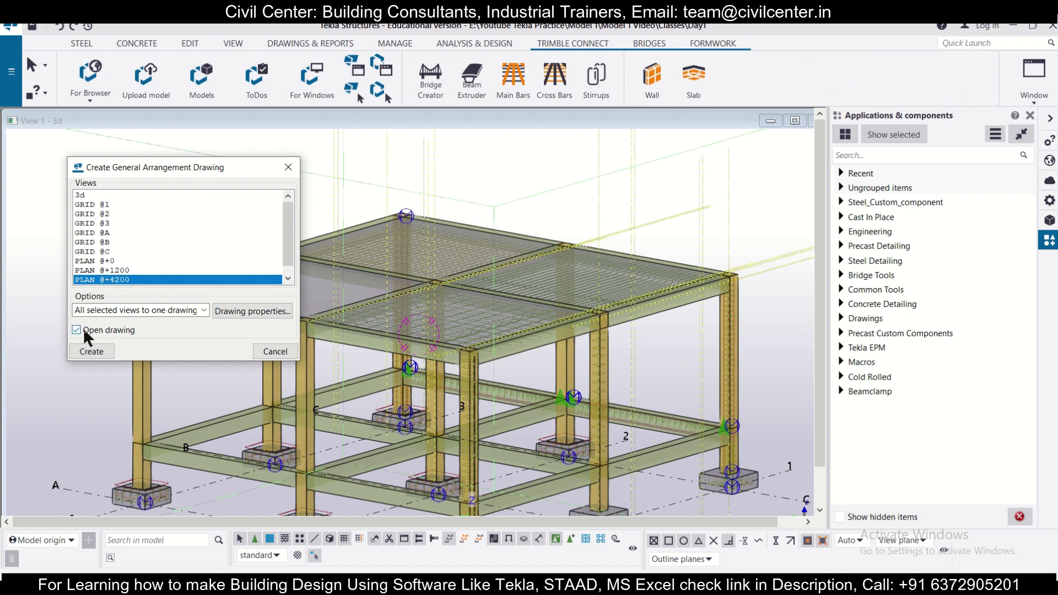
- Set the layout in the general arrangement drawing properties to IS_BBS
{"action": "left_click", "coordinate": [252, 312]}
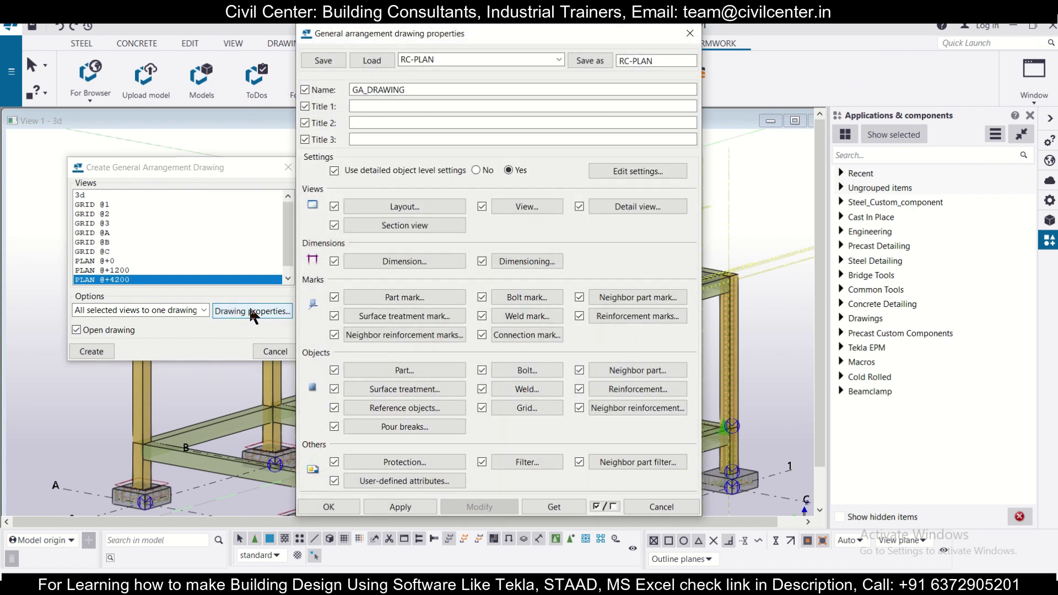
{"action": "left_click", "coordinate": [391, 204]}
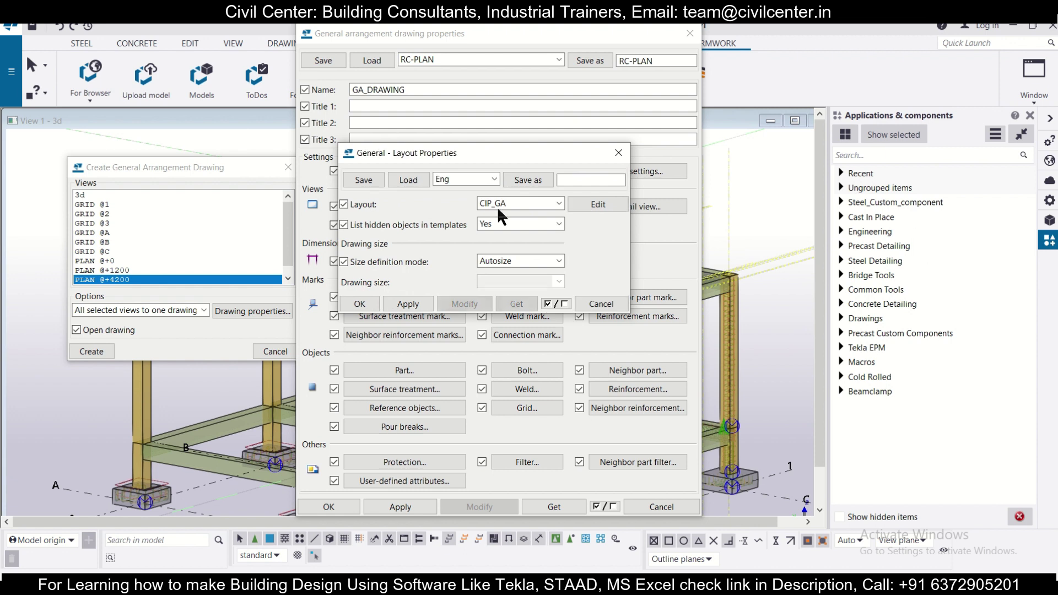
{"action": "left_click", "coordinate": [528, 202]}
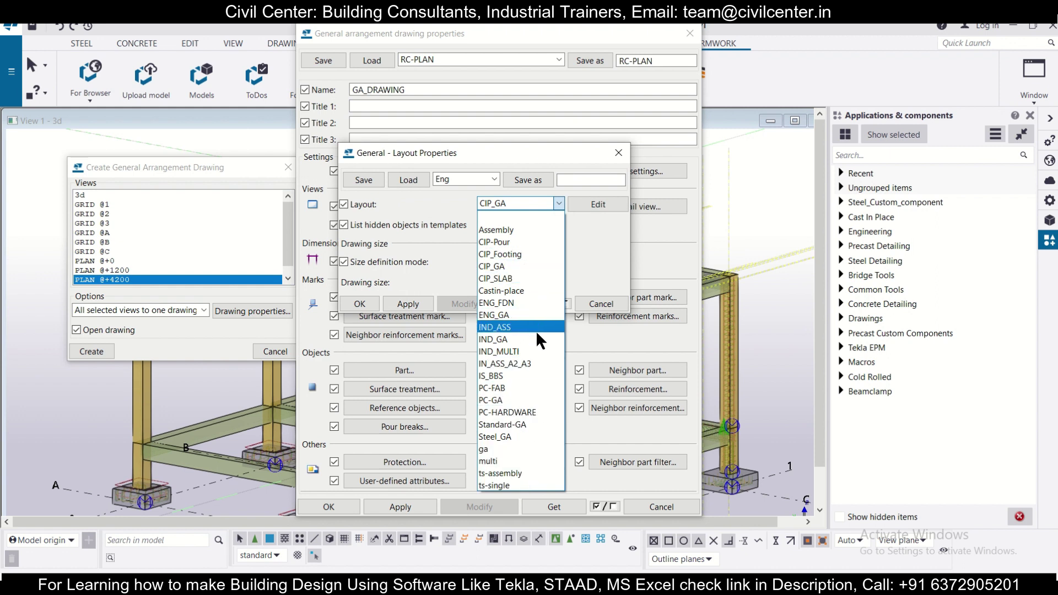
{"action": "left_click", "coordinate": [529, 381]}
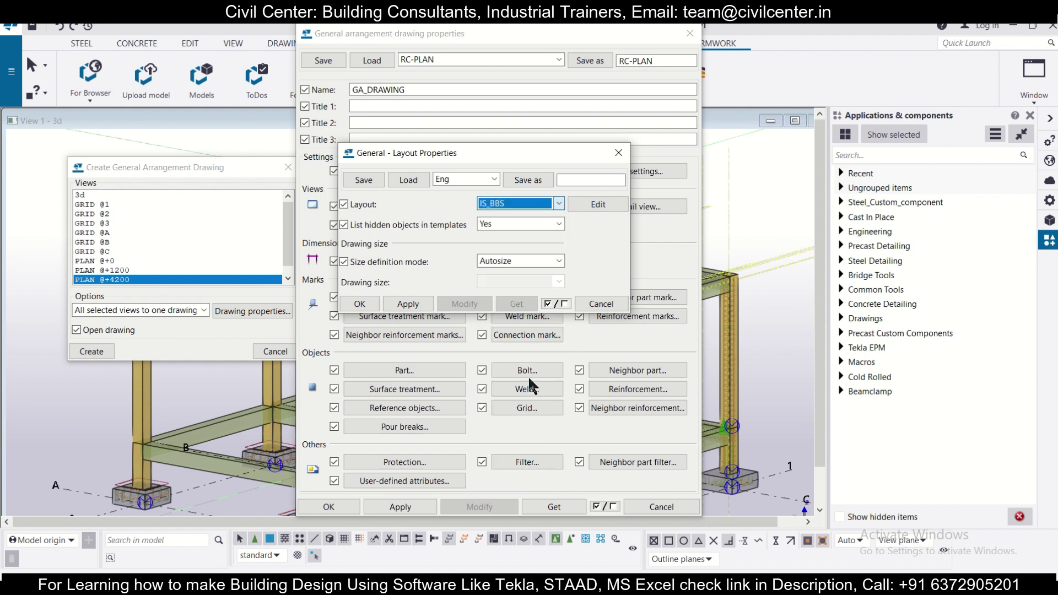
{"action": "left_click", "coordinate": [402, 307]}
{"action": "left_click", "coordinate": [358, 303]}
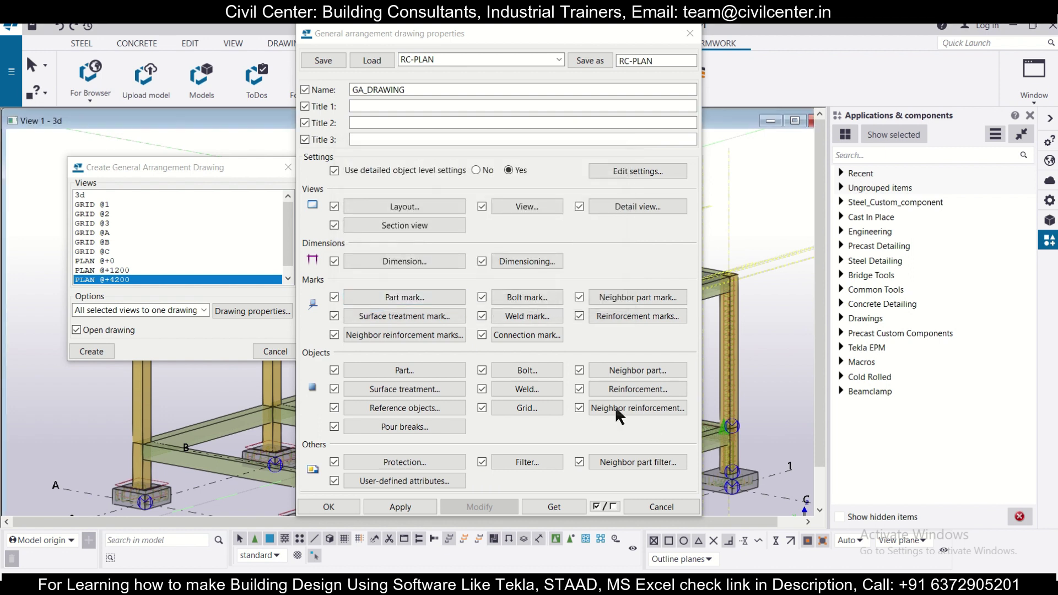
- In the drawing's reinforcement properties, make all meshes visible and set their representation to filled line
{"action": "left_click", "coordinate": [632, 390]}
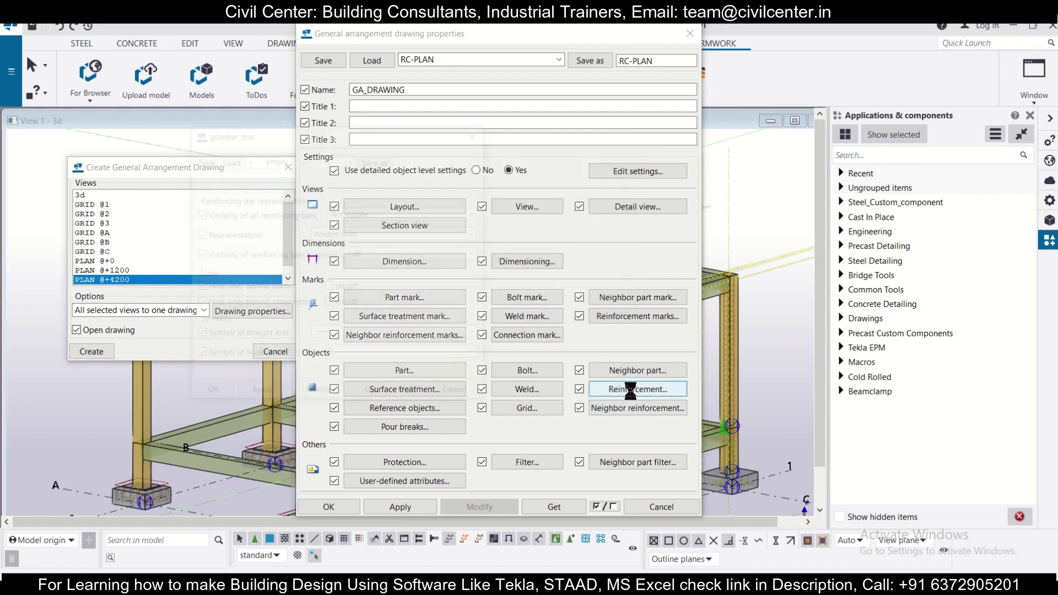
{"action": "left_click", "coordinate": [331, 182]}
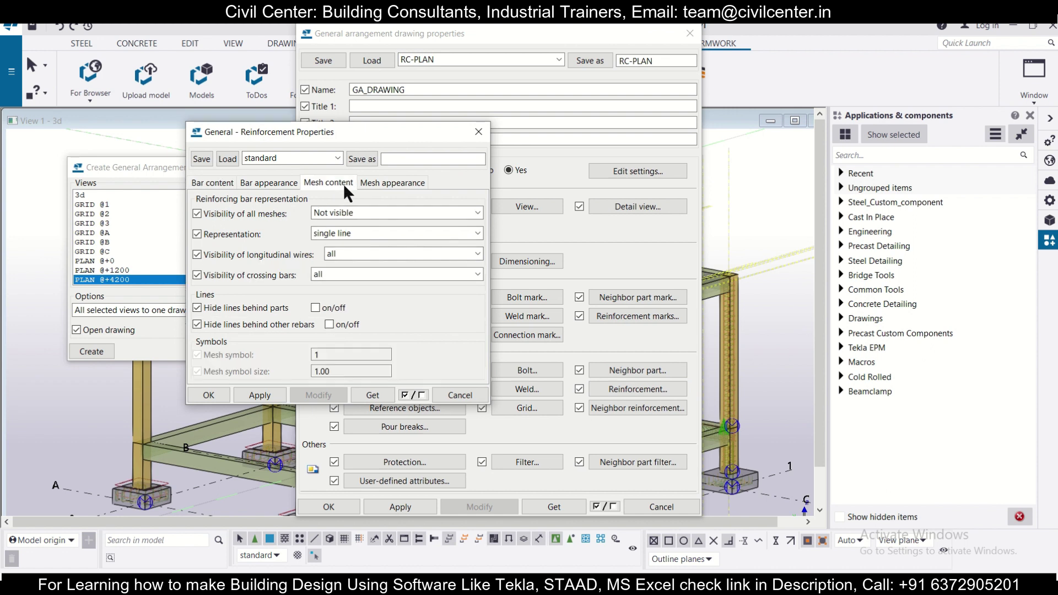
{"action": "left_click", "coordinate": [276, 183]}
{"action": "left_click", "coordinate": [331, 183]}
{"action": "left_click", "coordinate": [358, 214]}
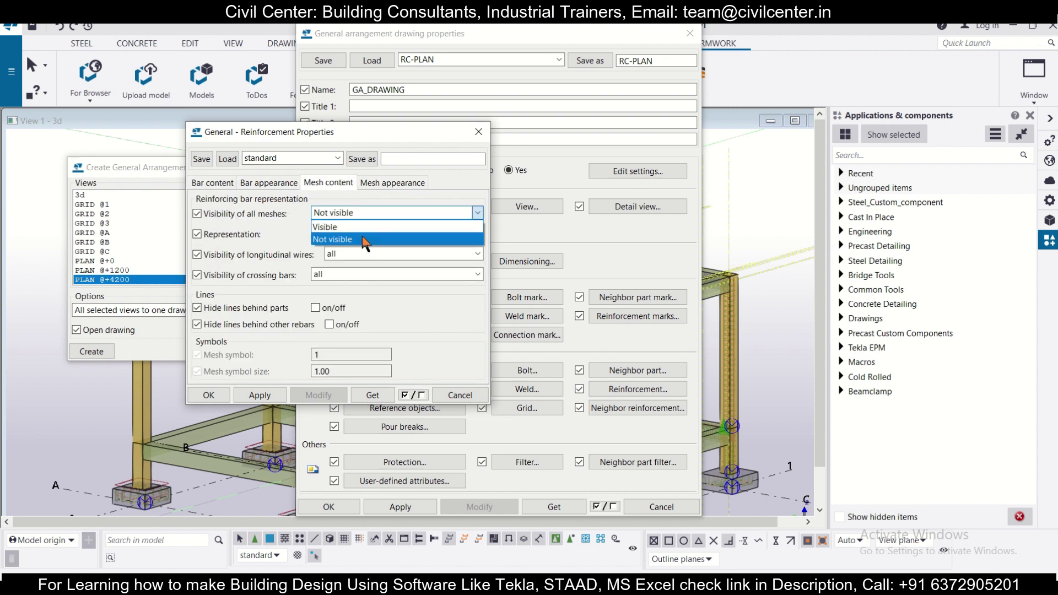
{"action": "left_click", "coordinate": [365, 227]}
{"action": "left_click", "coordinate": [385, 234]}
{"action": "left_click", "coordinate": [385, 232]}
{"action": "left_click", "coordinate": [364, 234]}
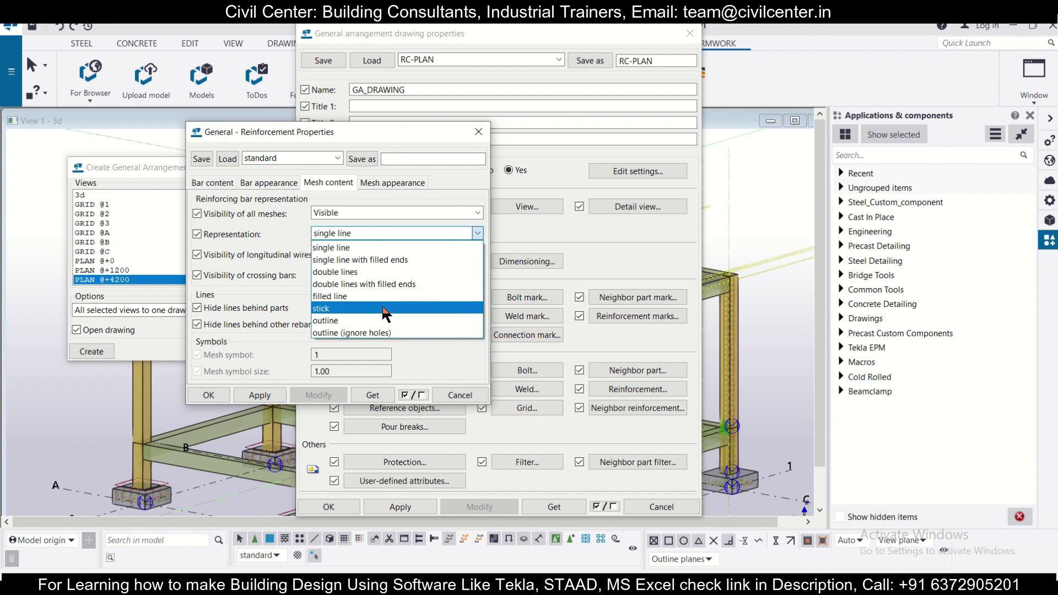
{"action": "left_click", "coordinate": [384, 302]}
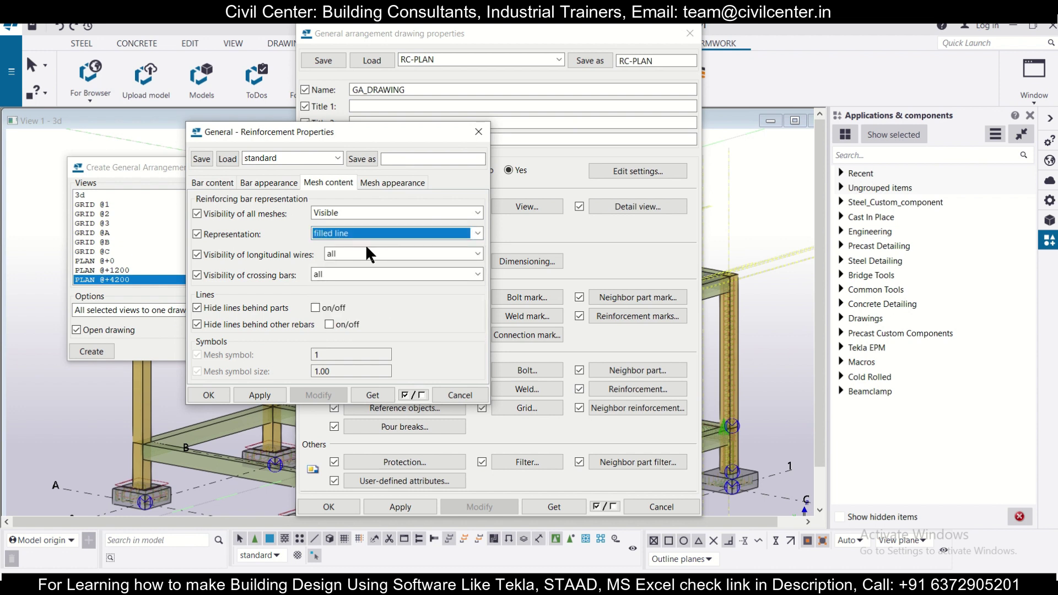
{"action": "left_click", "coordinate": [274, 398]}
{"action": "left_click", "coordinate": [209, 398]}
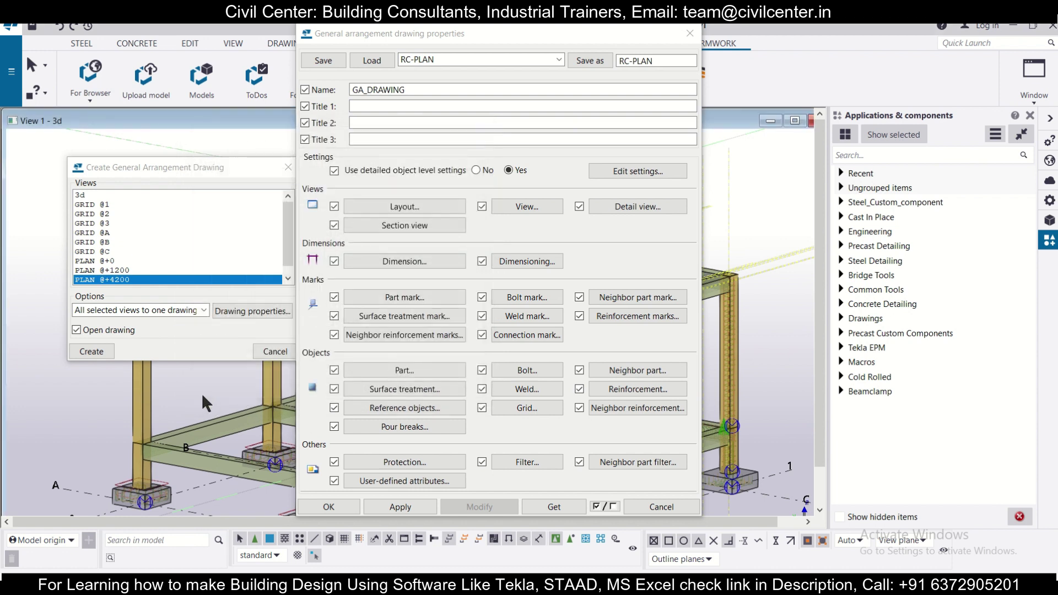
- Accept the drawing properties, create the general arrangement drawing and maximize its window
{"action": "left_click", "coordinate": [401, 507]}
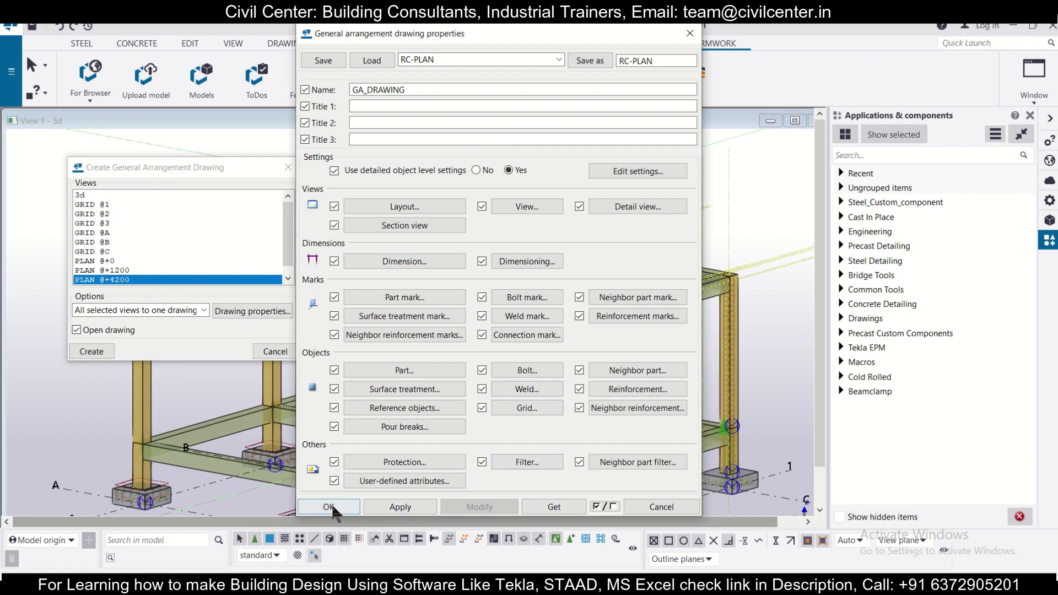
{"action": "left_click", "coordinate": [331, 506]}
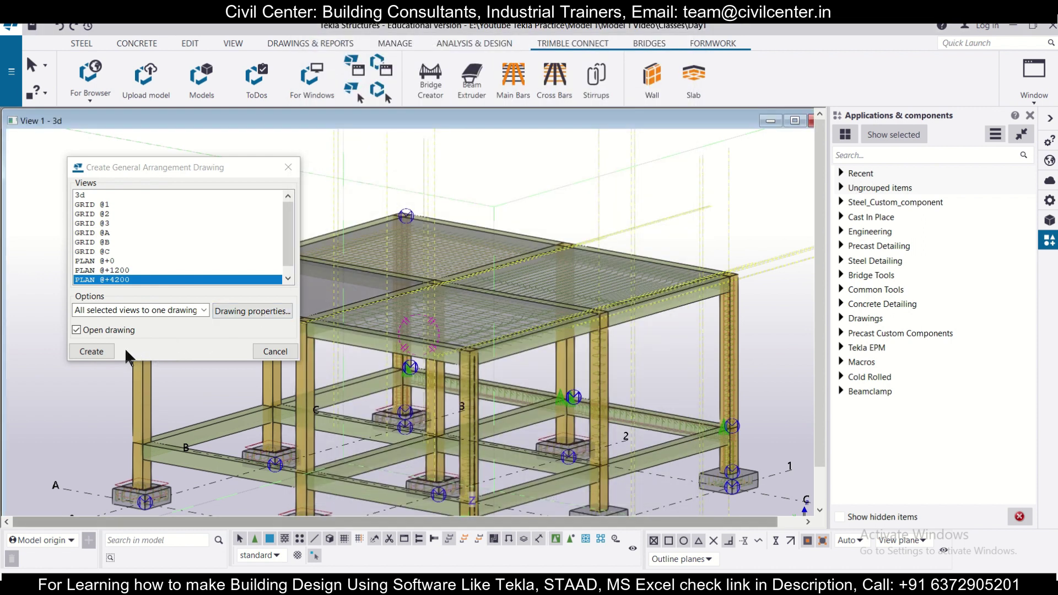
{"action": "left_click", "coordinate": [104, 350]}
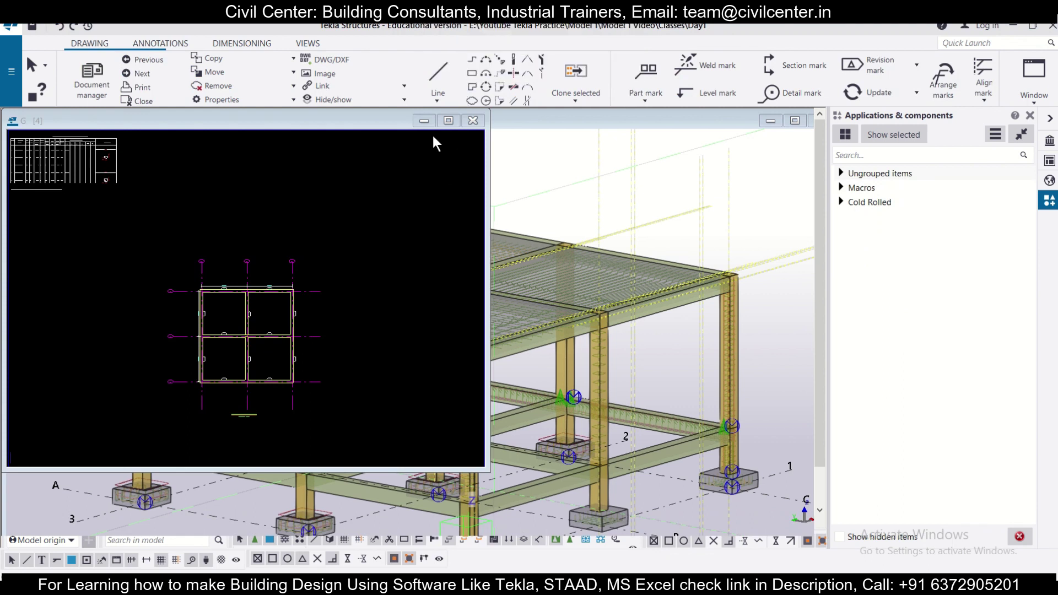
{"action": "left_click", "coordinate": [448, 121]}
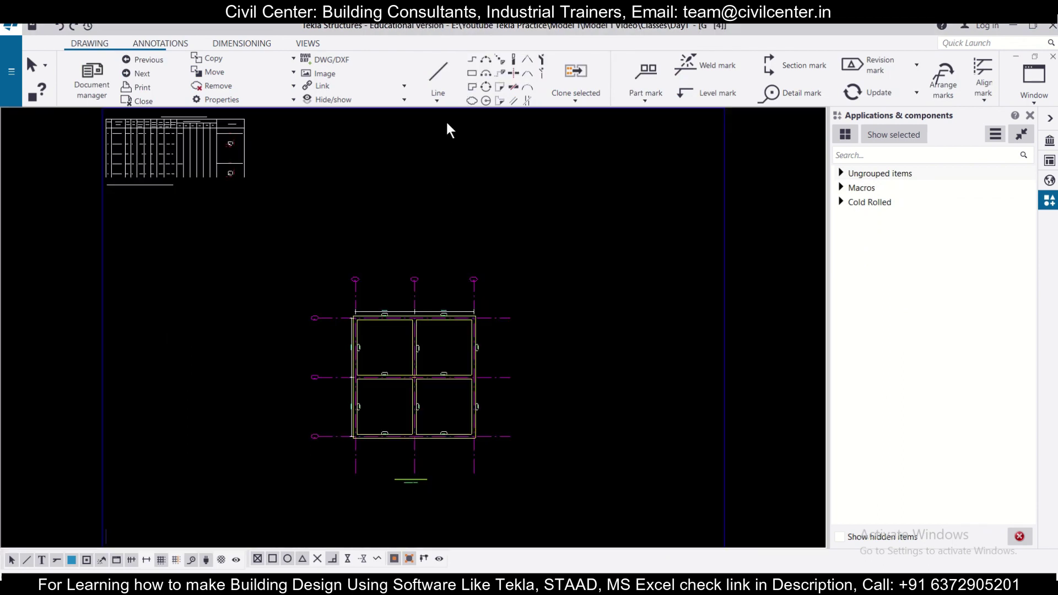
- Examine the bending schedule table on the new drawing, including bar marks, diameters, cutting lengths and shape codes
{"action": "scroll", "coordinate": [193, 132], "scroll_direction": "up", "scroll_amount": 2}
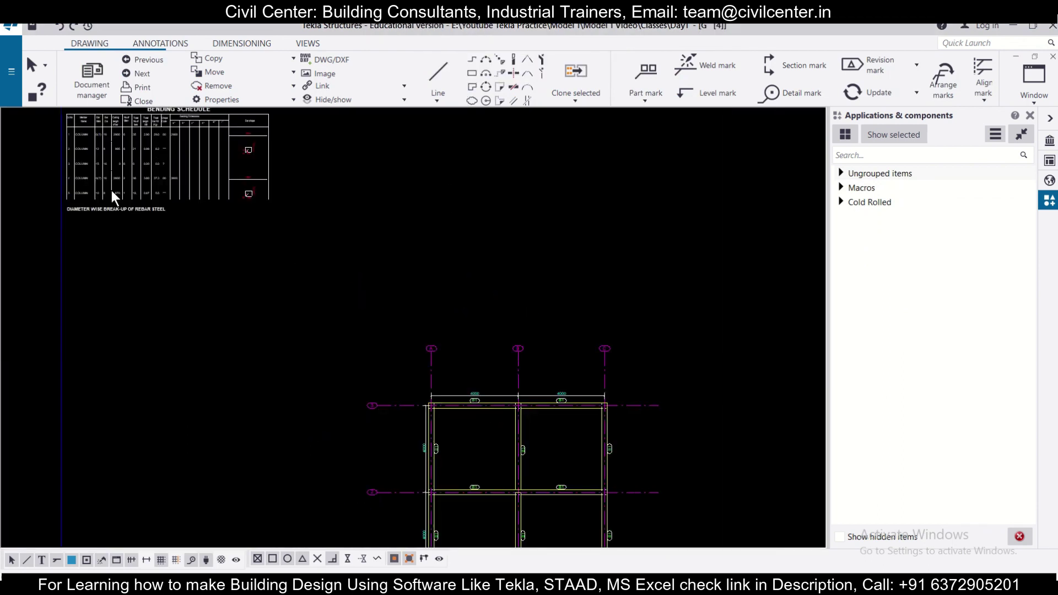
{"action": "scroll", "coordinate": [105, 182], "scroll_direction": "up", "scroll_amount": 1}
{"action": "middle_click_drag", "start_coordinate": [98, 173], "coordinate": [274, 345]}
{"action": "scroll", "coordinate": [285, 307], "scroll_direction": "up", "scroll_amount": 2}
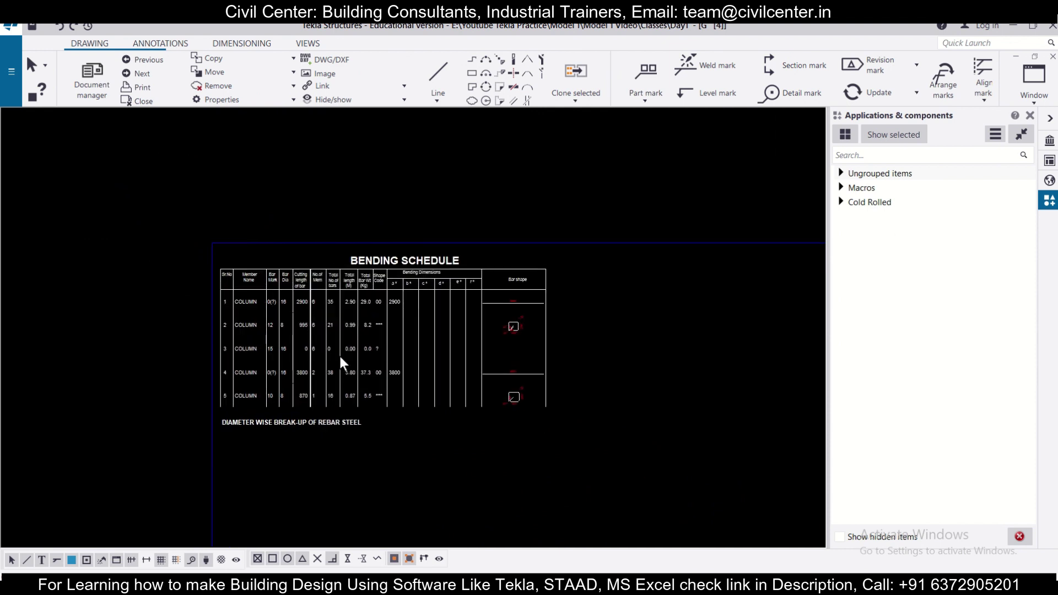
{"action": "scroll", "coordinate": [376, 386], "scroll_direction": "up", "scroll_amount": 2}
{"action": "scroll", "coordinate": [350, 342], "scroll_direction": "up", "scroll_amount": 2}
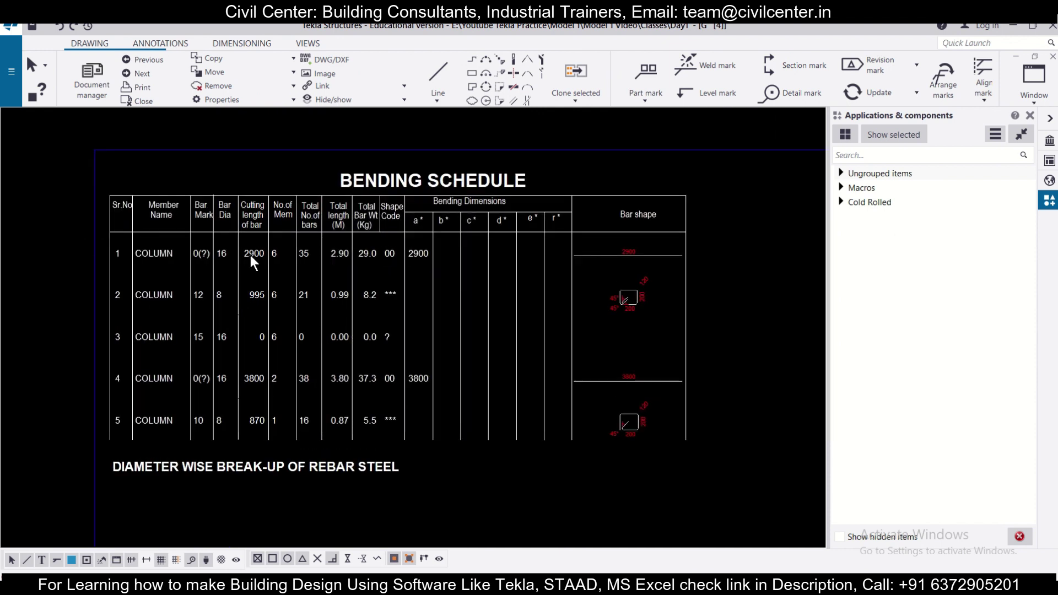
{"action": "middle_click_drag", "start_coordinate": [251, 257], "coordinate": [338, 279]}
{"action": "scroll", "coordinate": [327, 278], "scroll_direction": "up", "scroll_amount": 2}
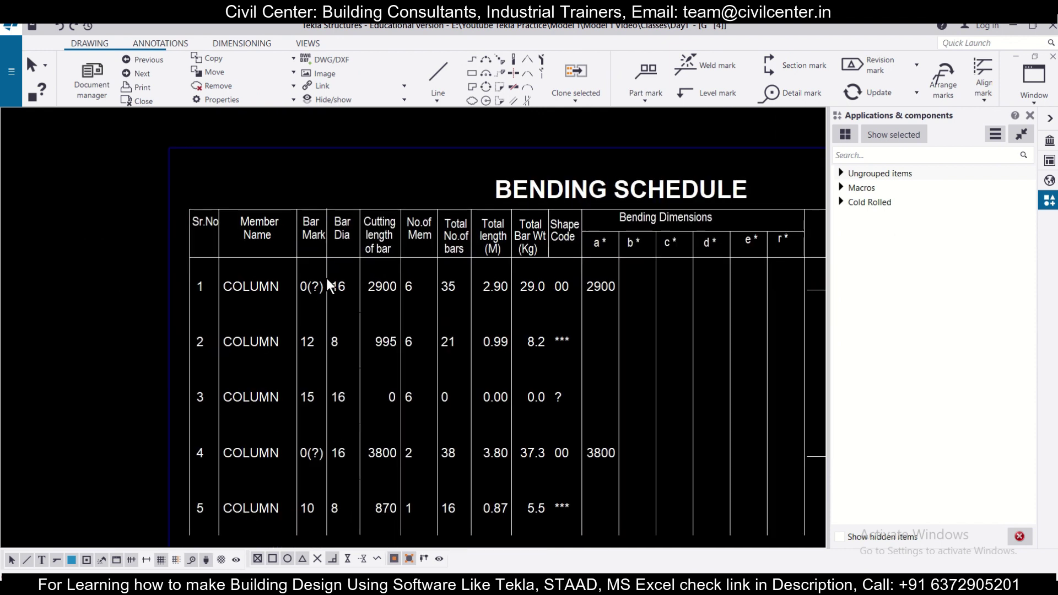
{"action": "middle_click_drag", "start_coordinate": [279, 316], "coordinate": [365, 281]}
{"action": "scroll", "coordinate": [447, 226], "scroll_direction": "down", "scroll_amount": 2}
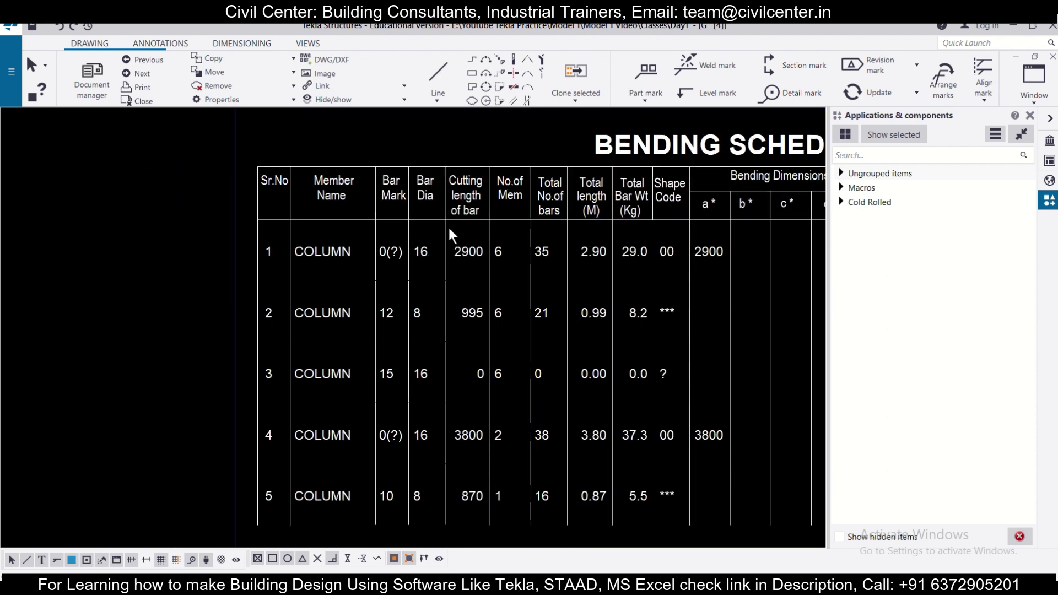
- Examine the PLAN @+4200 view below the bending schedule, including its grid dimensions and beam marks
{"action": "scroll", "coordinate": [332, 263], "scroll_direction": "down", "scroll_amount": 1}
{"action": "scroll", "coordinate": [333, 264], "scroll_direction": "down", "scroll_amount": 1}
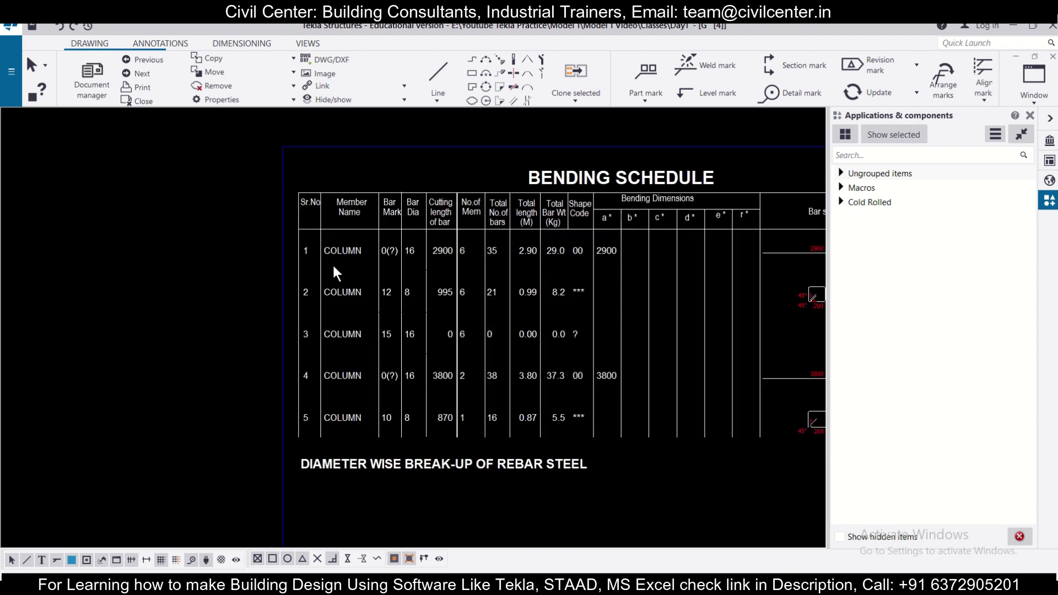
{"action": "scroll", "coordinate": [348, 259], "scroll_direction": "down", "scroll_amount": 2}
{"action": "scroll", "coordinate": [349, 262], "scroll_direction": "down", "scroll_amount": 4}
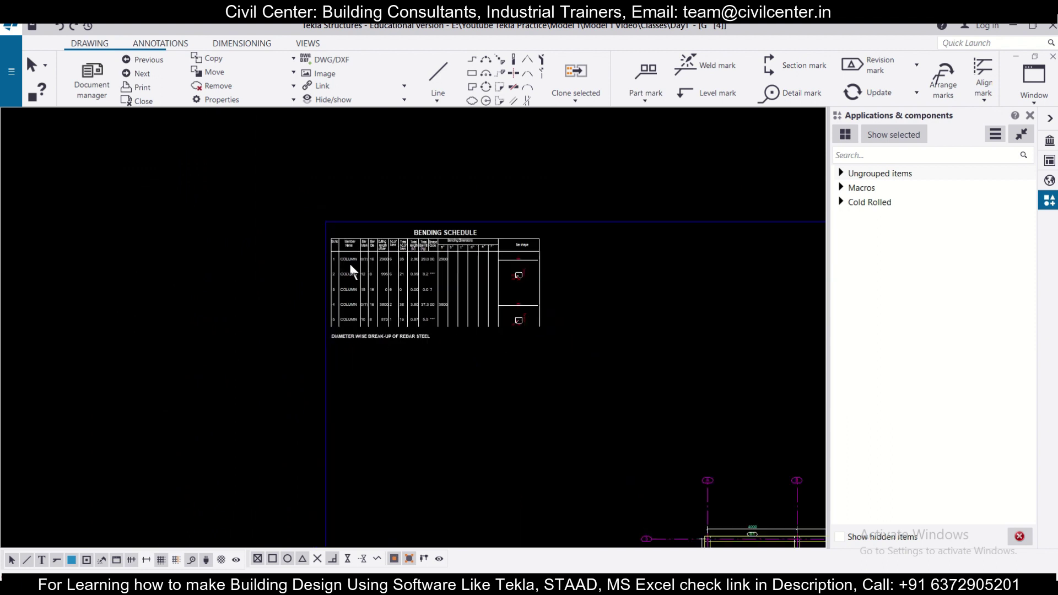
{"action": "scroll", "coordinate": [652, 520], "scroll_direction": "up", "scroll_amount": 2}
{"action": "scroll", "coordinate": [657, 513], "scroll_direction": "up", "scroll_amount": 2}
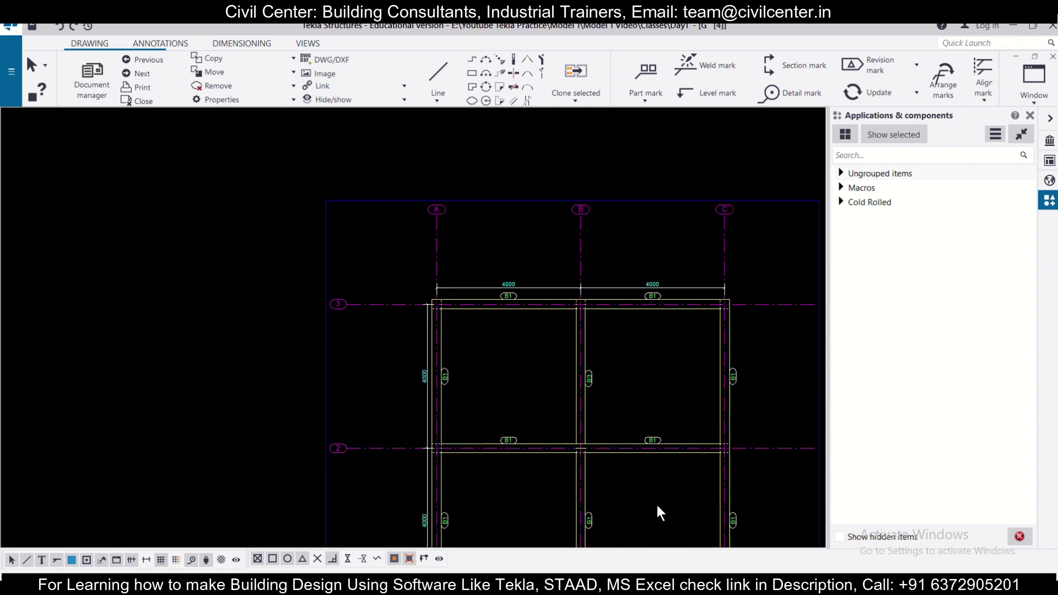
{"action": "scroll", "coordinate": [446, 339], "scroll_direction": "up", "scroll_amount": 3}
{"action": "scroll", "coordinate": [447, 336], "scroll_direction": "down", "scroll_amount": 5}
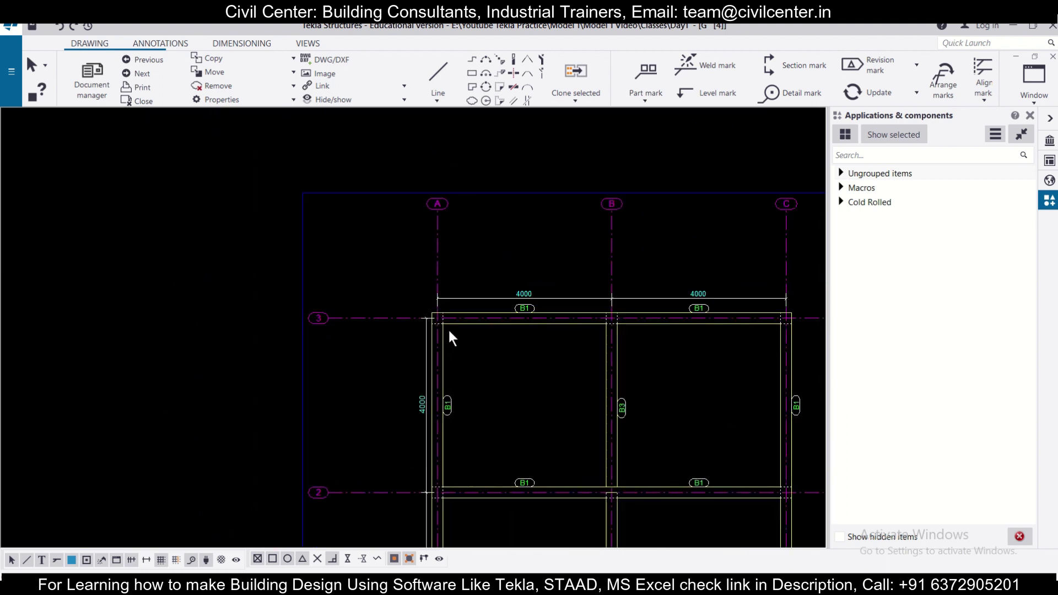
{"action": "scroll", "coordinate": [402, 395], "scroll_direction": "up", "scroll_amount": 3}
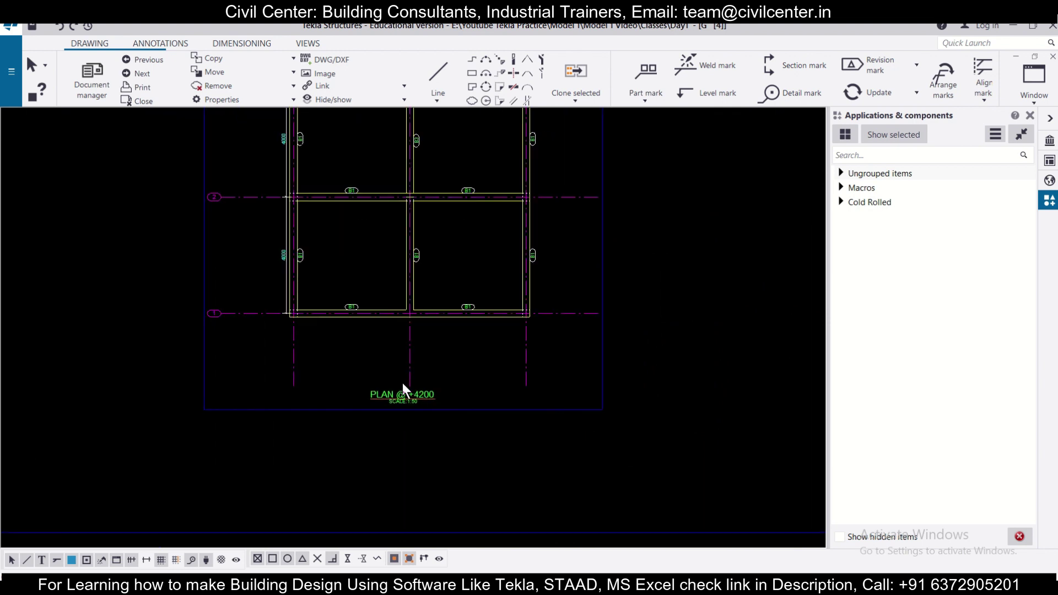
{"action": "scroll", "coordinate": [416, 383], "scroll_direction": "down", "scroll_amount": 6}
- Examine the bending schedule's shape codes, bending dimensions and bar shape sketches for the column bars
{"action": "scroll", "coordinate": [380, 312], "scroll_direction": "up", "scroll_amount": 5}
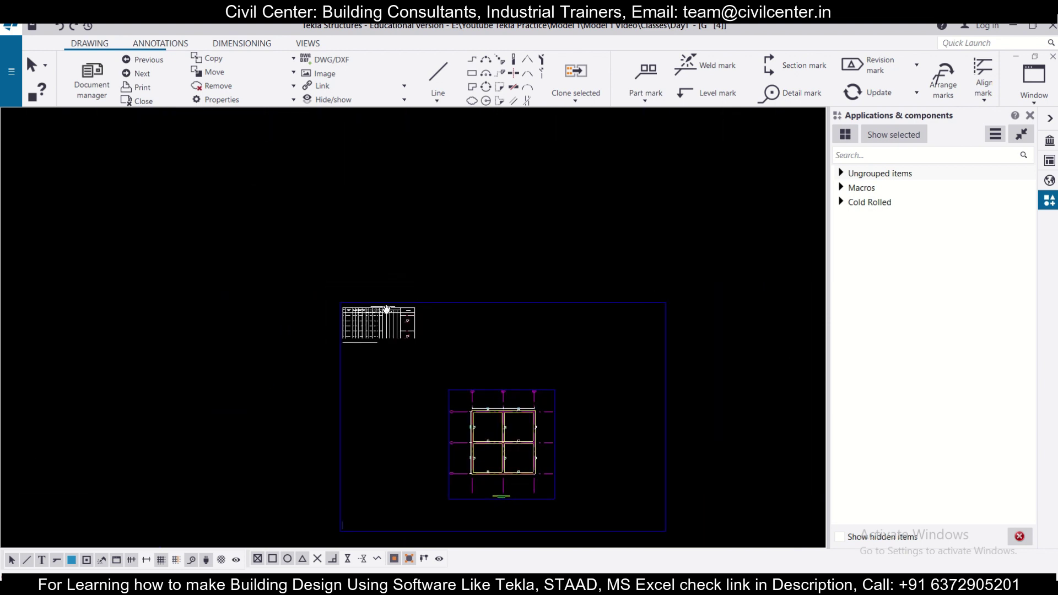
{"action": "scroll", "coordinate": [372, 325], "scroll_direction": "up", "scroll_amount": 1}
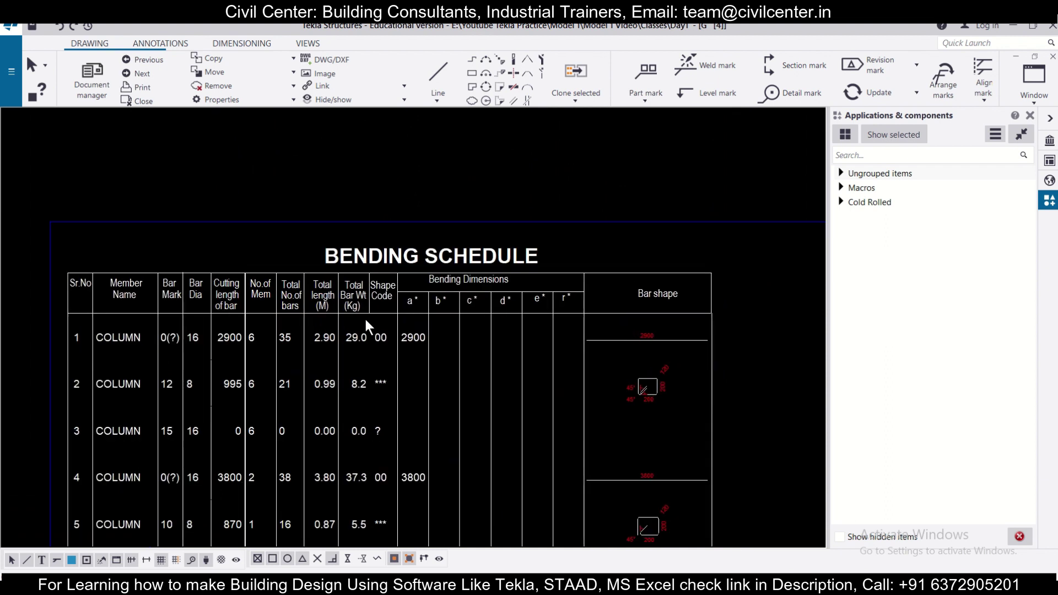
{"action": "scroll", "coordinate": [328, 358], "scroll_direction": "down", "scroll_amount": 1}
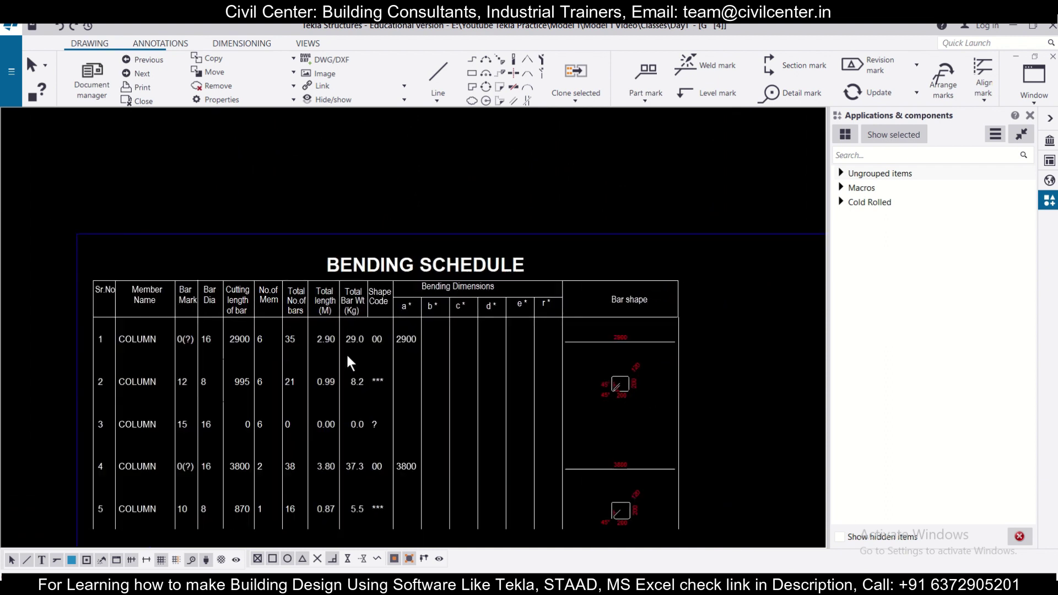
{"action": "scroll", "coordinate": [697, 419], "scroll_direction": "up", "scroll_amount": 1}
{"action": "scroll", "coordinate": [603, 372], "scroll_direction": "up", "scroll_amount": 2}
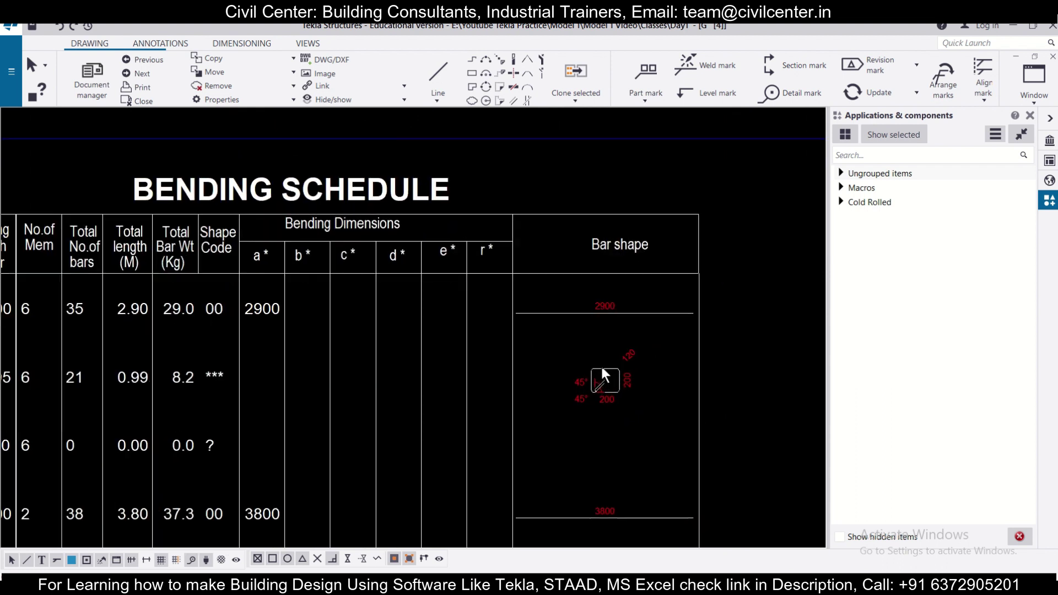
{"action": "scroll", "coordinate": [602, 367], "scroll_direction": "down", "scroll_amount": 2}
{"action": "scroll", "coordinate": [614, 420], "scroll_direction": "up", "scroll_amount": 1}
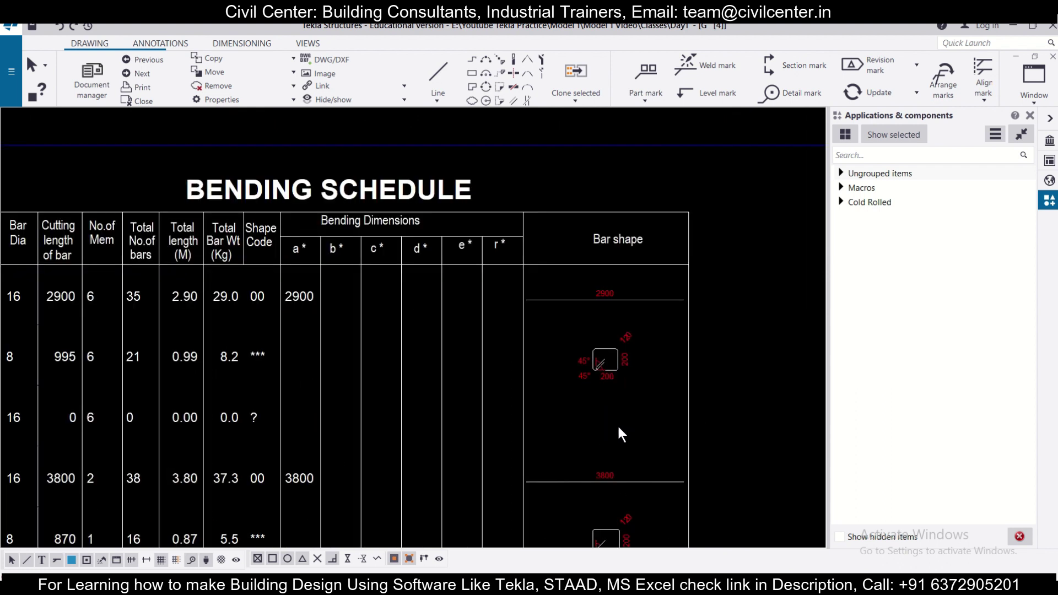
{"action": "mouse_move", "coordinate": [212, 309]}
{"action": "middle_mouse_down"}
{"action": "mouse_move", "coordinate": [366, 284]}
{"action": "mouse_move", "coordinate": [408, 261]}
{"action": "middle_mouse_up"}
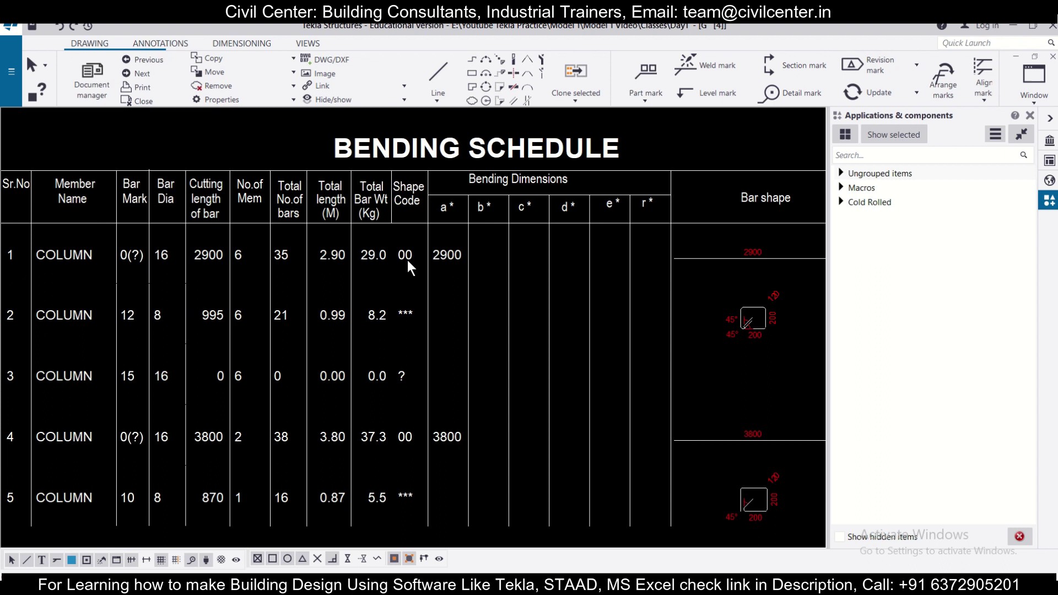
{"action": "scroll", "coordinate": [358, 325], "scroll_direction": "down", "scroll_amount": 1}
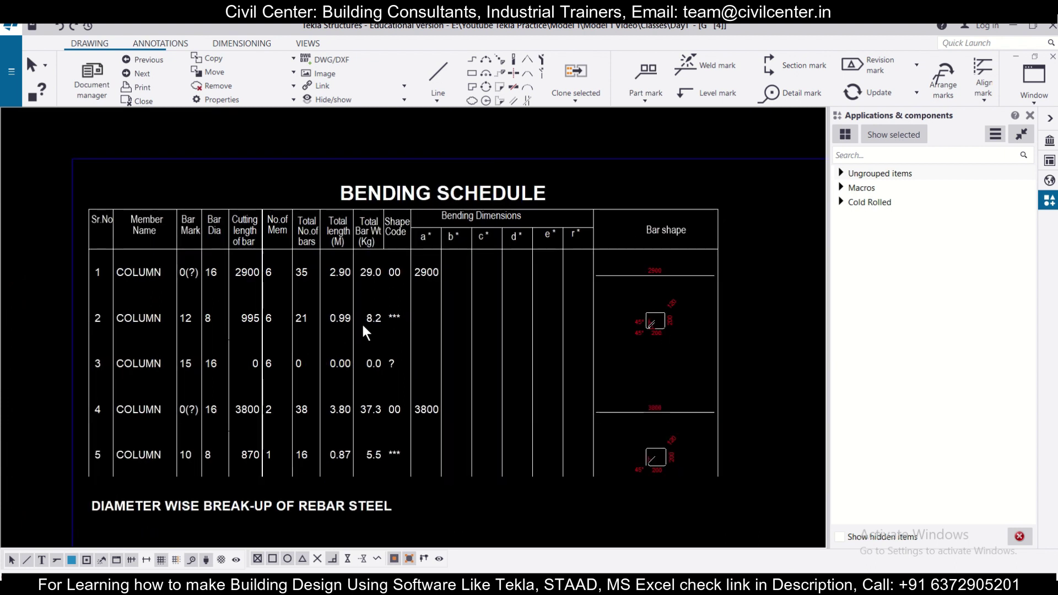
- Check the beam layout of the plan between grids 1 and 2 and review the whole drawing sheet
{"action": "scroll", "coordinate": [352, 342], "scroll_direction": "down", "scroll_amount": 2}
{"action": "middle_click_drag", "start_coordinate": [380, 367], "coordinate": [324, 241]}
{"action": "scroll", "coordinate": [506, 367], "scroll_direction": "down", "scroll_amount": 1}
{"action": "middle_click_drag", "start_coordinate": [560, 373], "coordinate": [401, 270]}
{"action": "scroll", "coordinate": [401, 269], "scroll_direction": "up", "scroll_amount": 2}
{"action": "scroll", "coordinate": [412, 285], "scroll_direction": "up", "scroll_amount": 1}
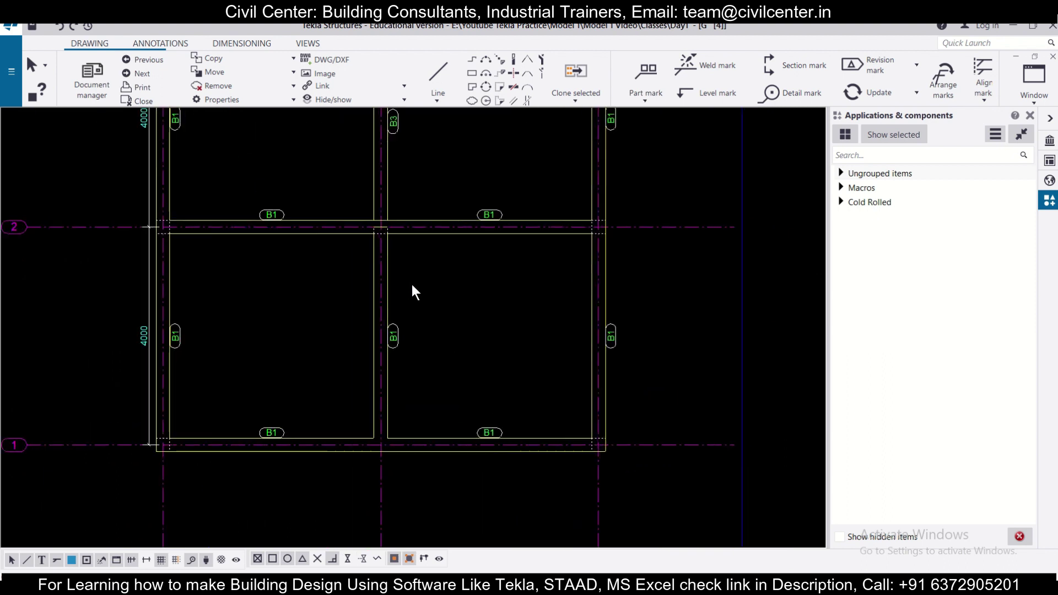
{"action": "scroll", "coordinate": [412, 284], "scroll_direction": "down", "scroll_amount": 3}
{"action": "scroll", "coordinate": [411, 285], "scroll_direction": "down", "scroll_amount": 3}
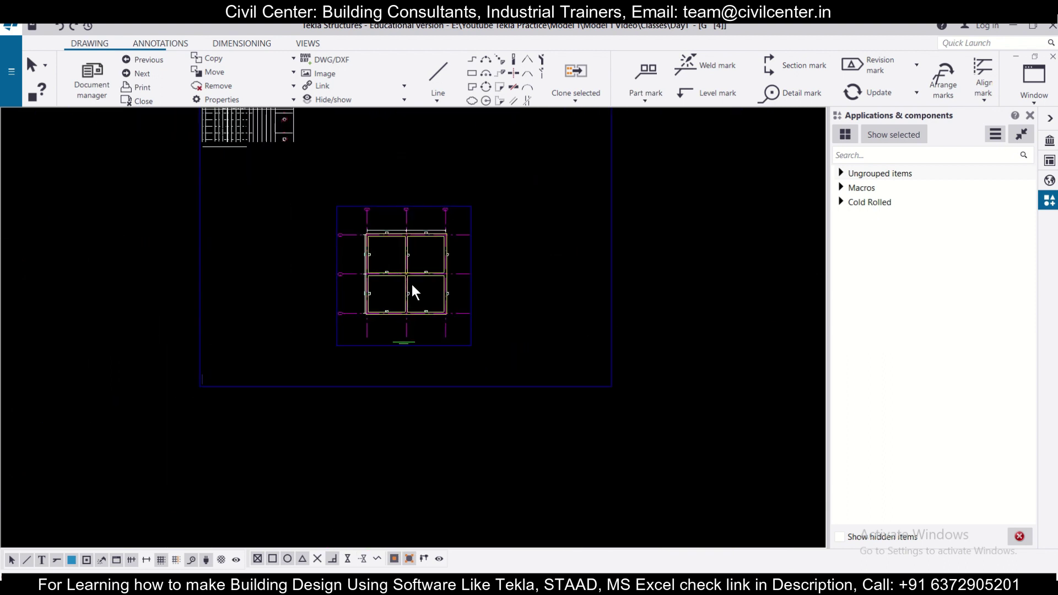
{"action": "middle_click_drag", "start_coordinate": [422, 284], "coordinate": [455, 325]}
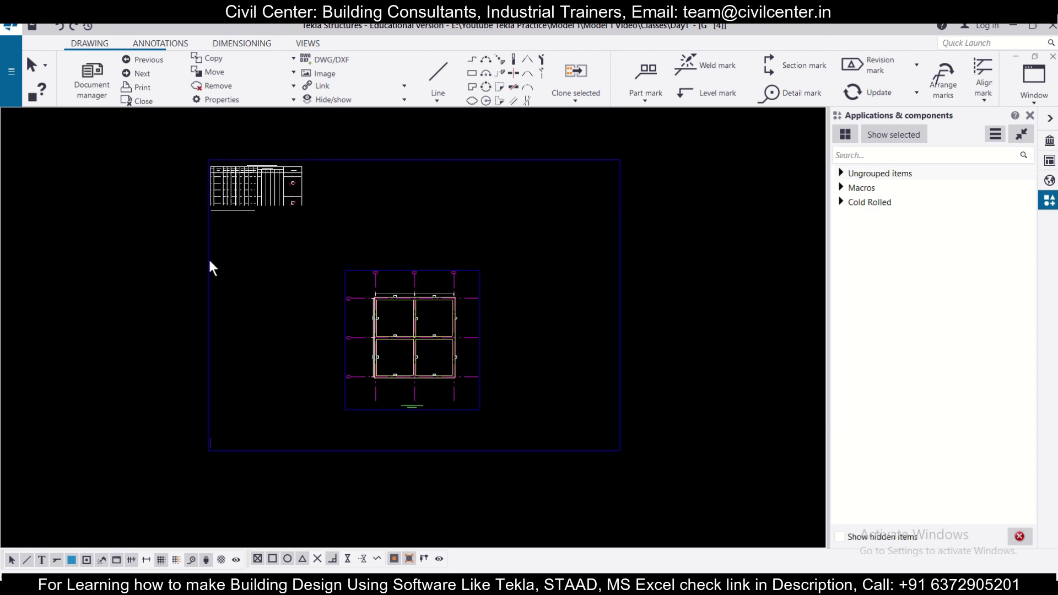
- Close drawing mode and start a general arrangement drawing from RC-SLAB-LAYOUT in the master drawing catalog
{"action": "left_click", "coordinate": [11, 70]}
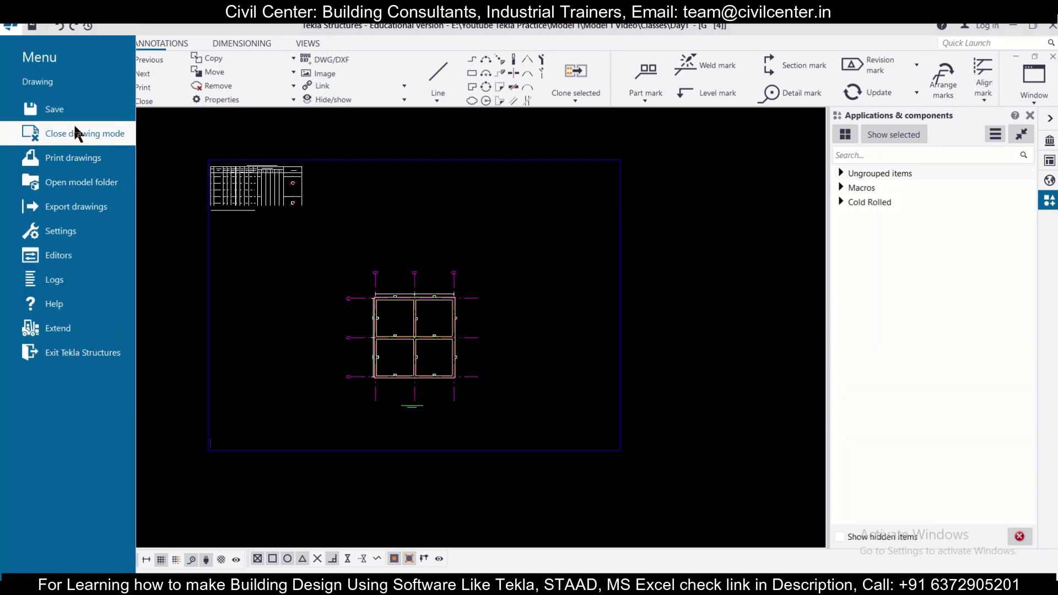
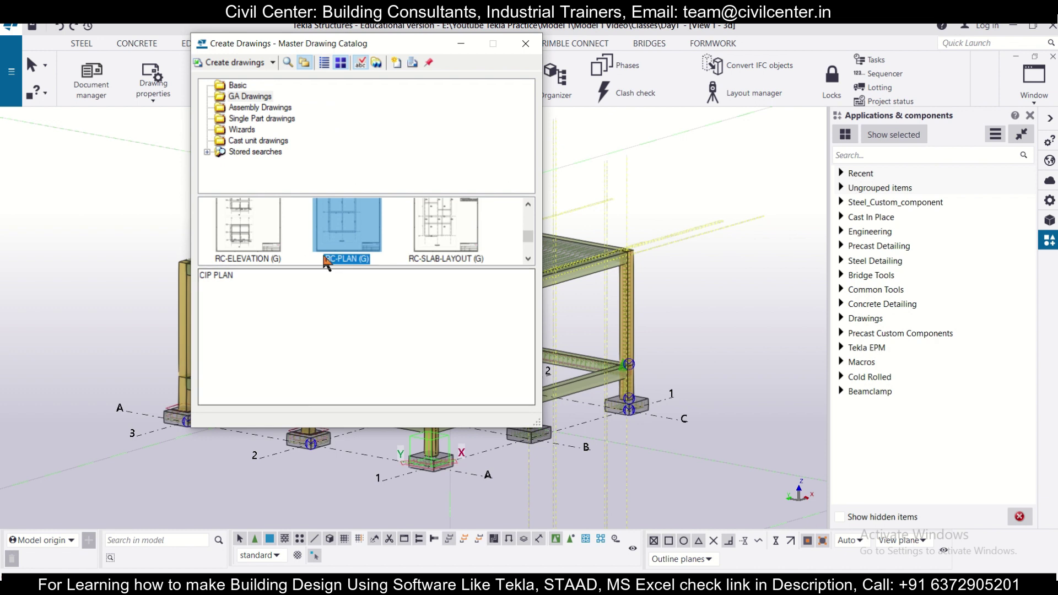
{"action": "scroll", "coordinate": [494, 243], "scroll_direction": "down", "scroll_amount": 1}
{"action": "scroll", "coordinate": [491, 248], "scroll_direction": "up", "scroll_amount": 1}
{"action": "scroll", "coordinate": [491, 246], "scroll_direction": "up", "scroll_amount": 1}
{"action": "scroll", "coordinate": [491, 247], "scroll_direction": "up", "scroll_amount": 1}
{"action": "scroll", "coordinate": [491, 246], "scroll_direction": "down", "scroll_amount": 1}
{"action": "left_click", "coordinate": [473, 243]}
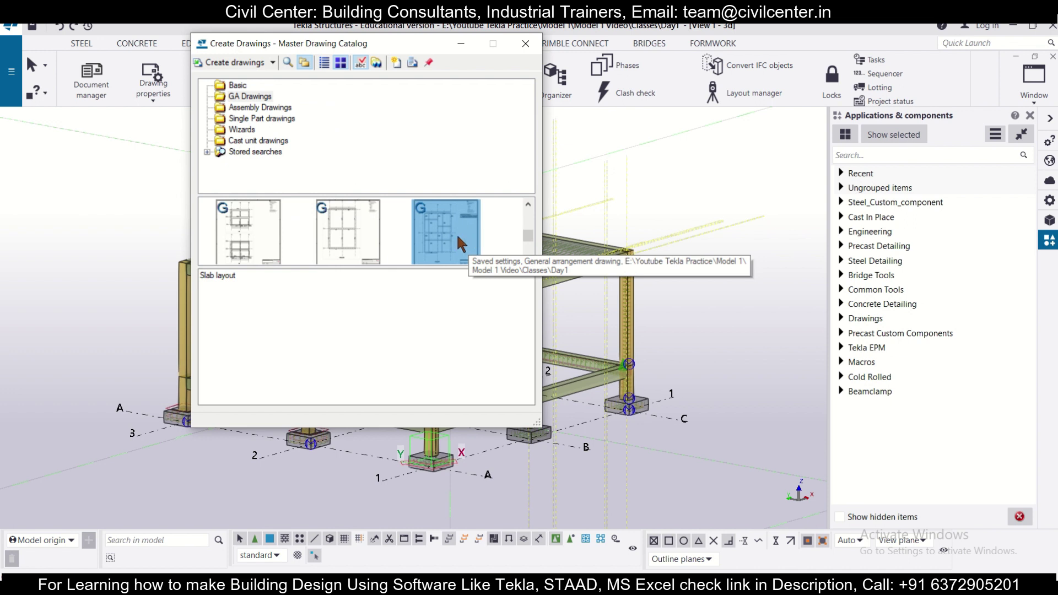
{"action": "right_click", "coordinate": [459, 233]}
{"action": "left_click", "coordinate": [478, 242]}
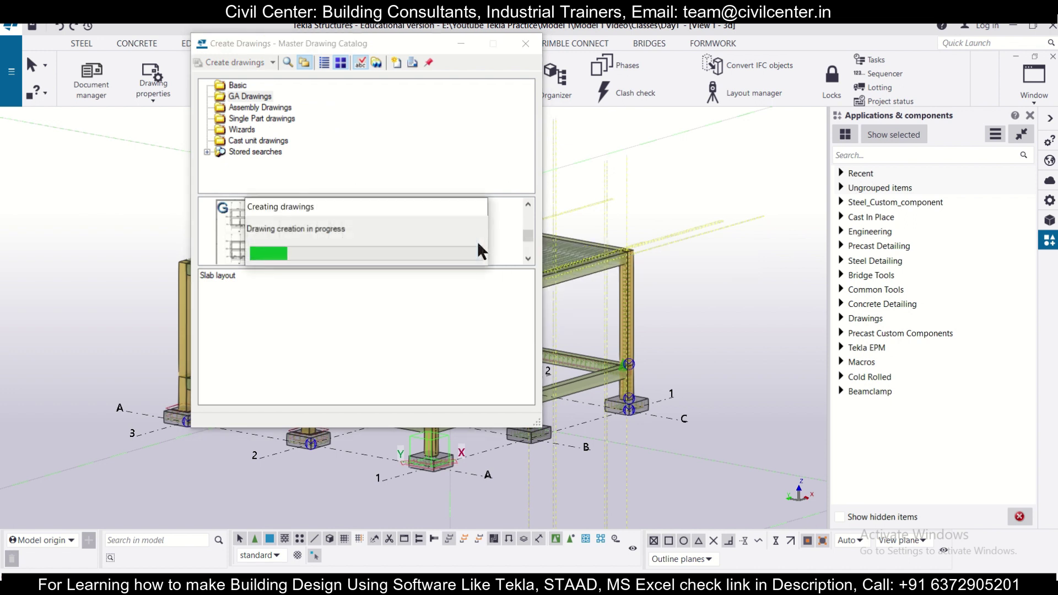
{"action": "left_click", "coordinate": [524, 45]}
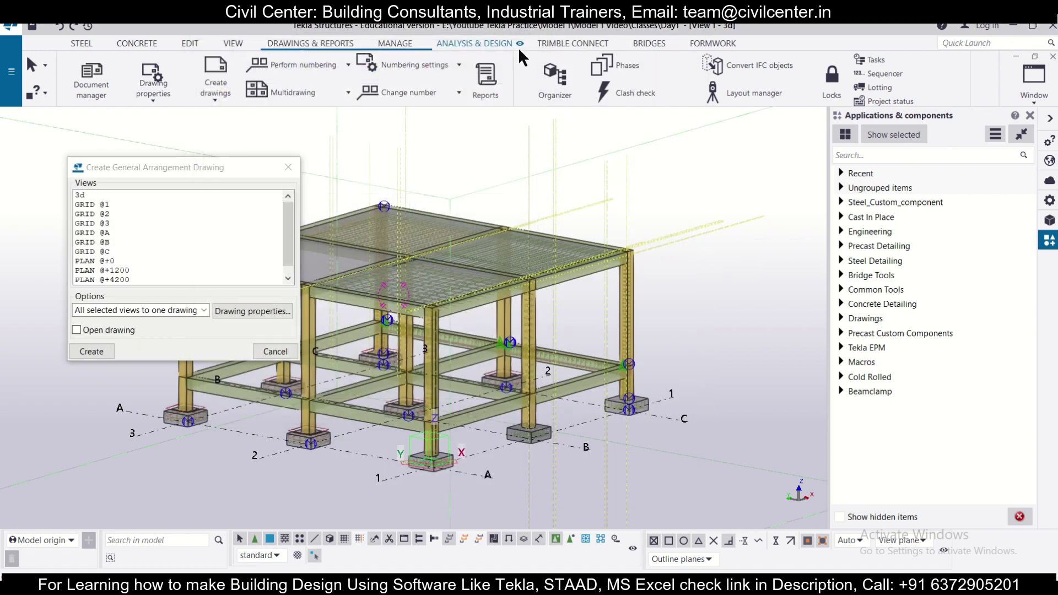
- Choose the PLAN @+4200 view with the drawing opening on creation, and set the drawing layout to IS_BBS
{"action": "left_click", "coordinate": [107, 279]}
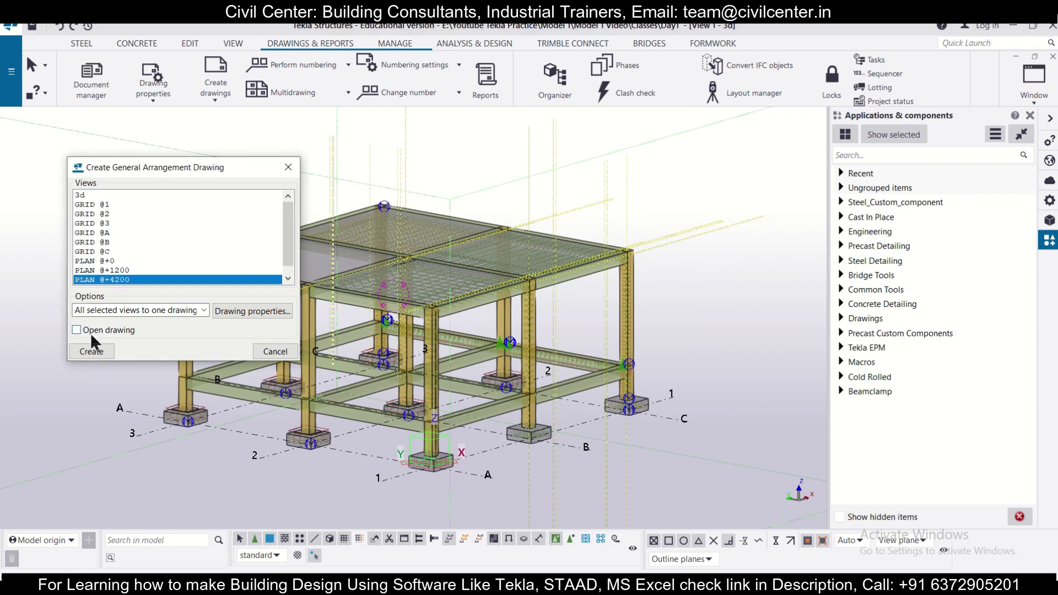
{"action": "left_click", "coordinate": [247, 308]}
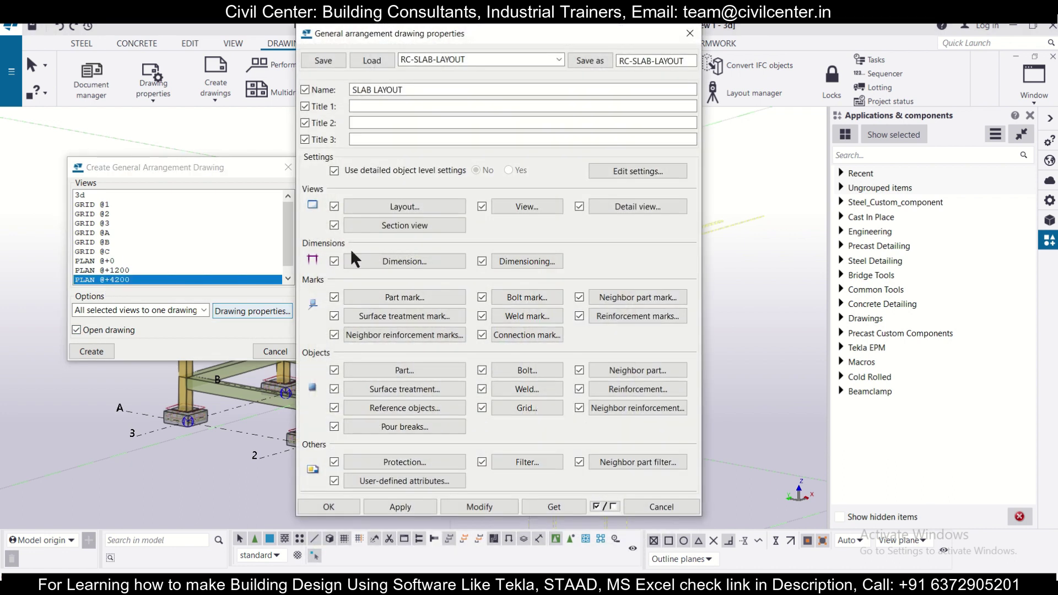
{"action": "left_click", "coordinate": [385, 206]}
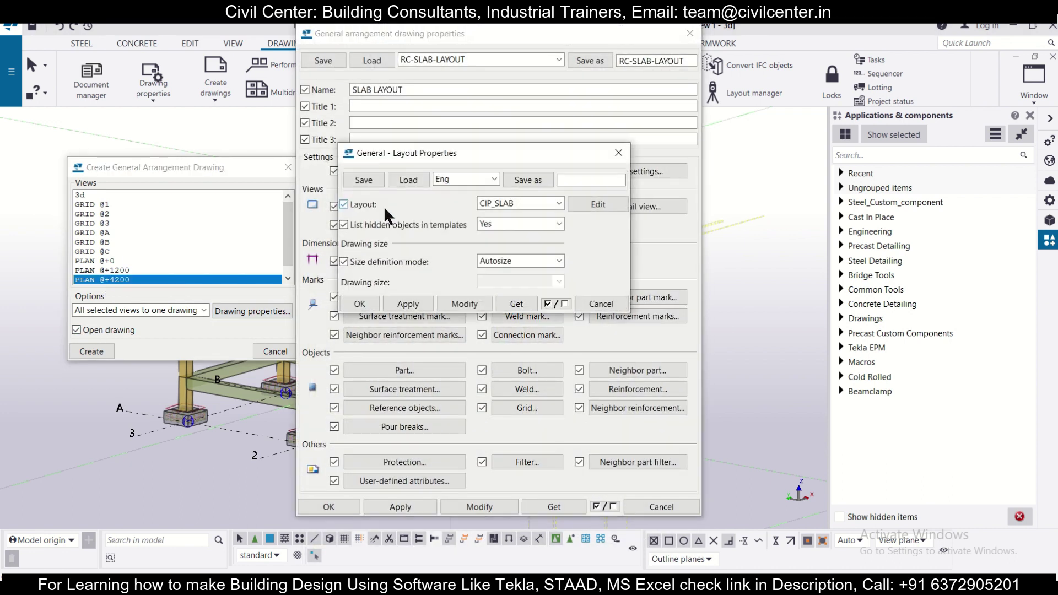
{"action": "left_click", "coordinate": [502, 205]}
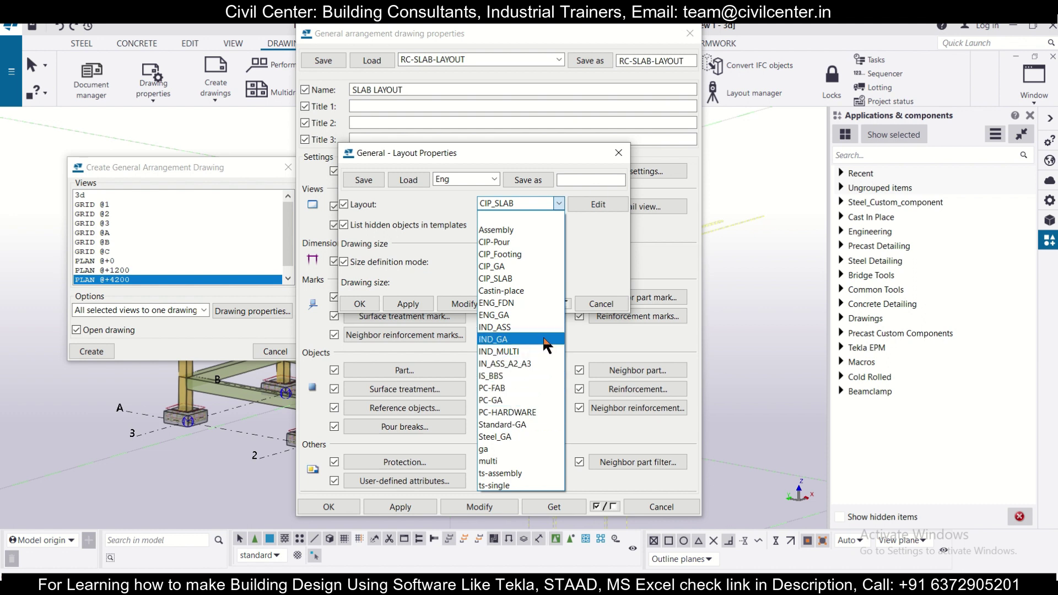
{"action": "left_click", "coordinate": [531, 375]}
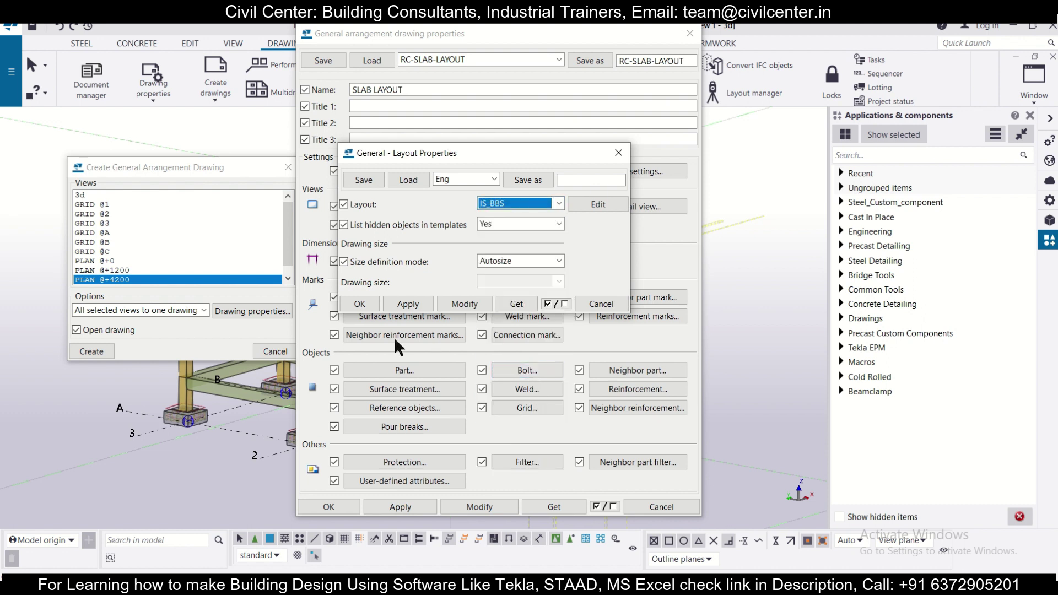
{"action": "left_click", "coordinate": [408, 304]}
{"action": "left_click", "coordinate": [358, 303]}
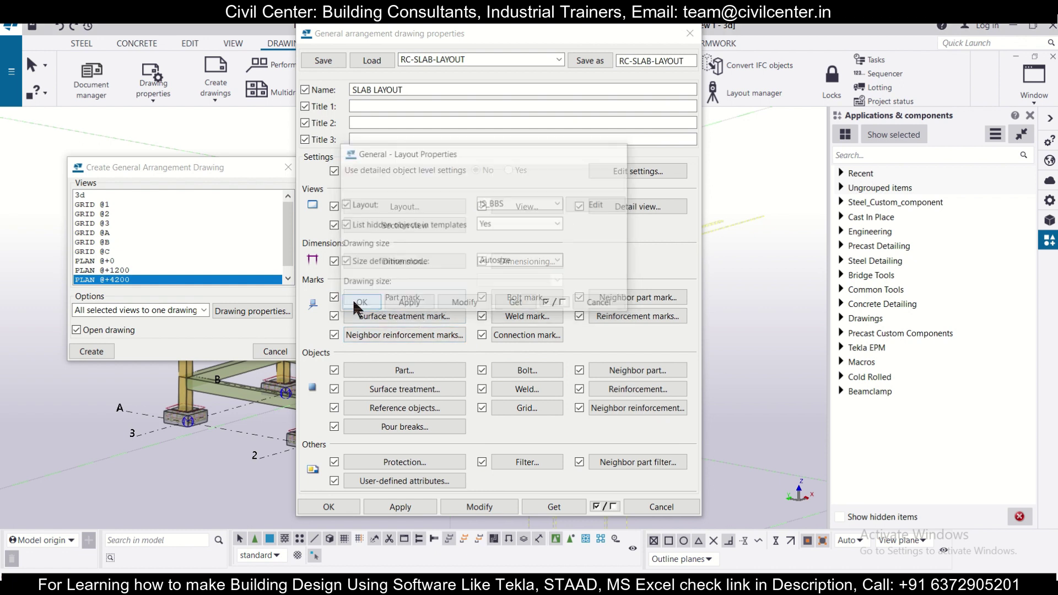
- In the reinforcement properties, set the bar representation to filled line and the visibility of bars in a group to all
{"action": "left_click", "coordinate": [634, 388]}
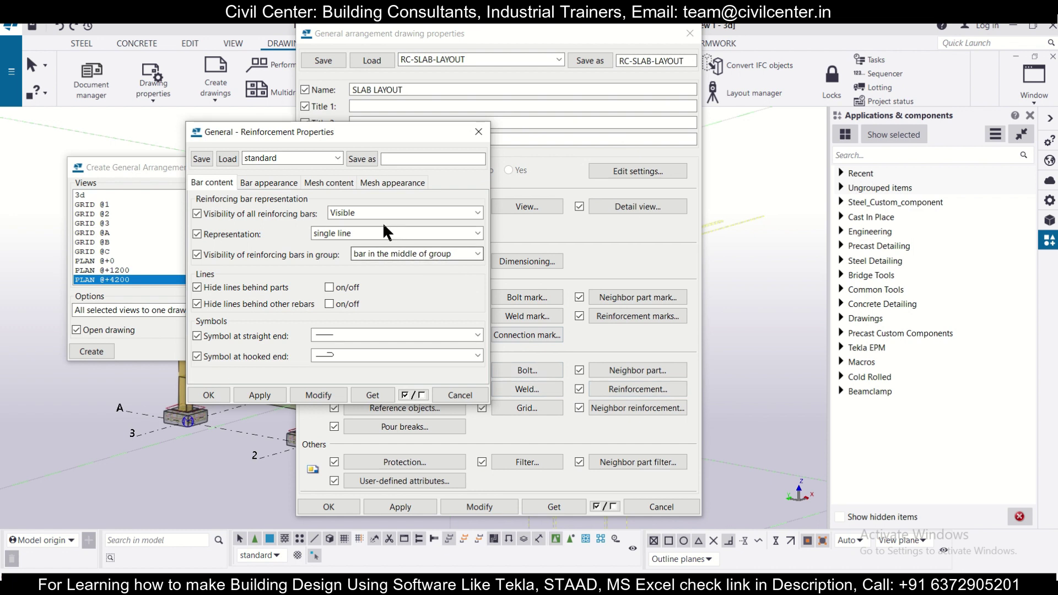
{"action": "left_click", "coordinate": [400, 233]}
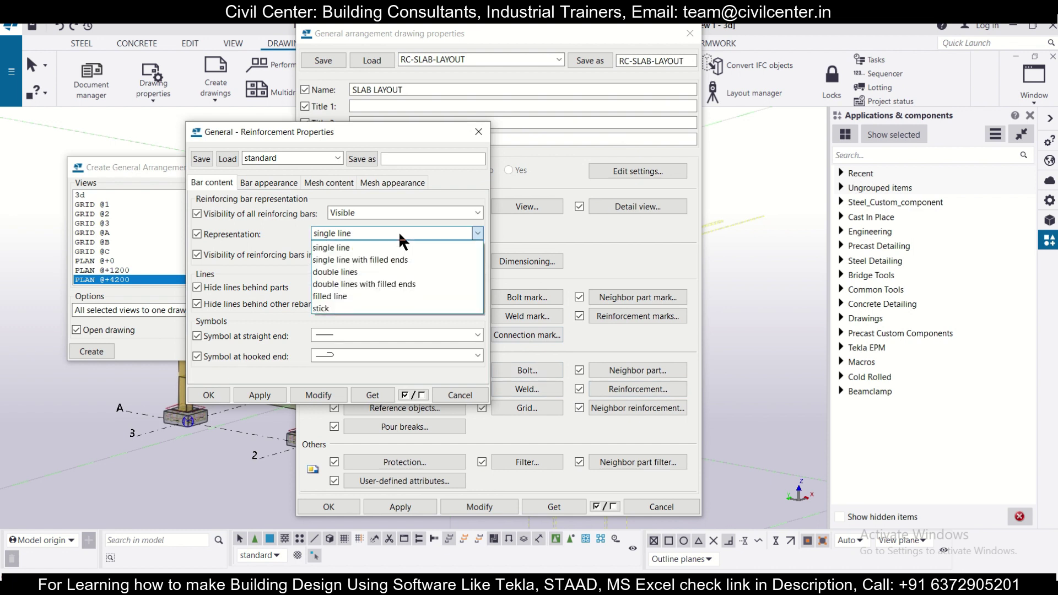
{"action": "left_click", "coordinate": [380, 296]}
{"action": "left_click", "coordinate": [412, 255]}
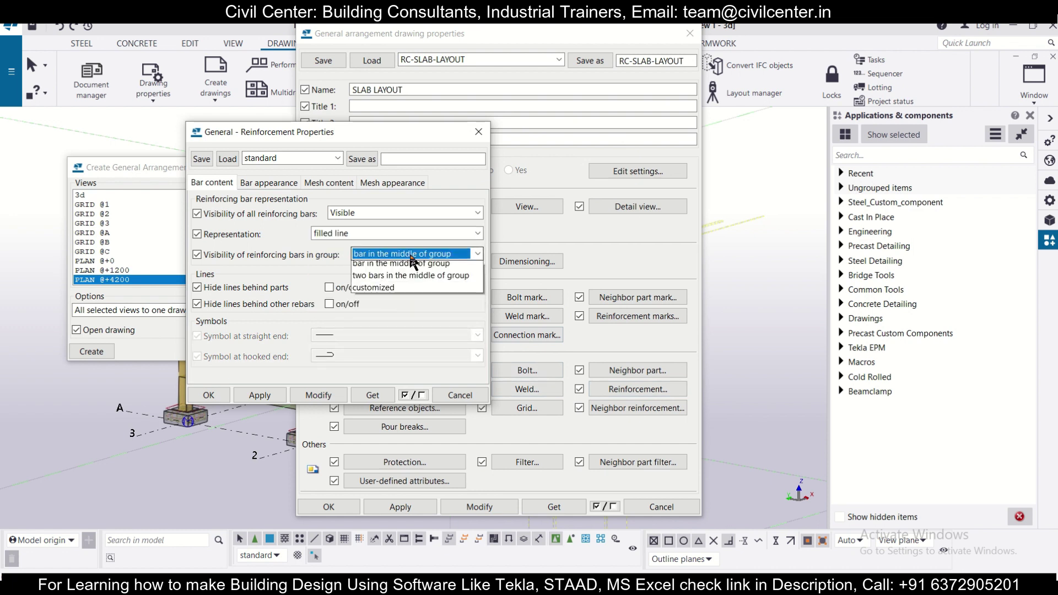
{"action": "left_click", "coordinate": [406, 266]}
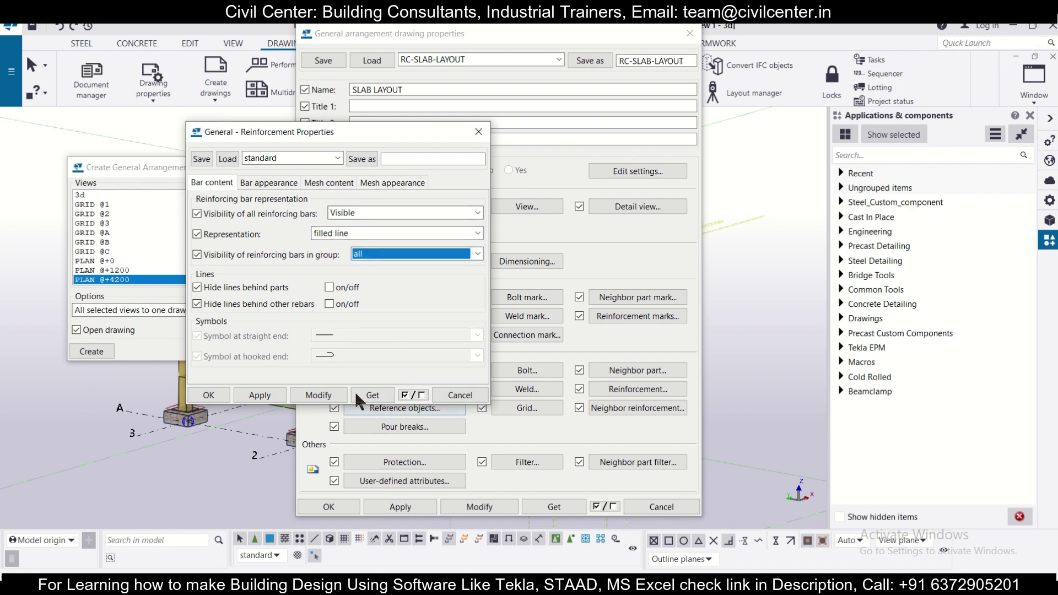
{"action": "left_click", "coordinate": [302, 392]}
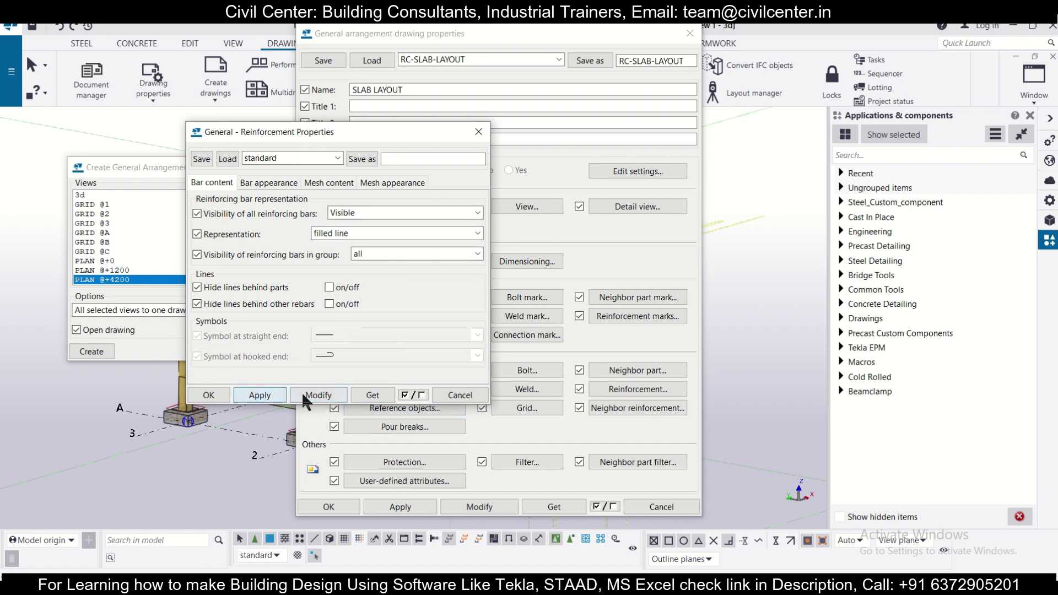
{"action": "left_click", "coordinate": [210, 395]}
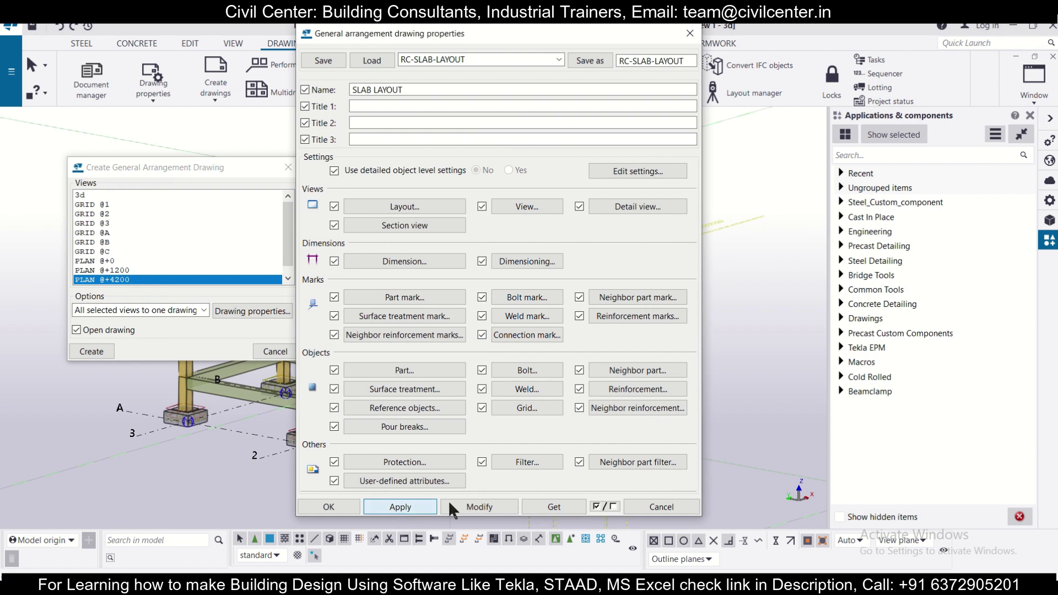
- Accept the drawing properties, create the PLAN @+4200 slab layout drawing and inspect its slab reinforcement
{"action": "left_click", "coordinate": [345, 506]}
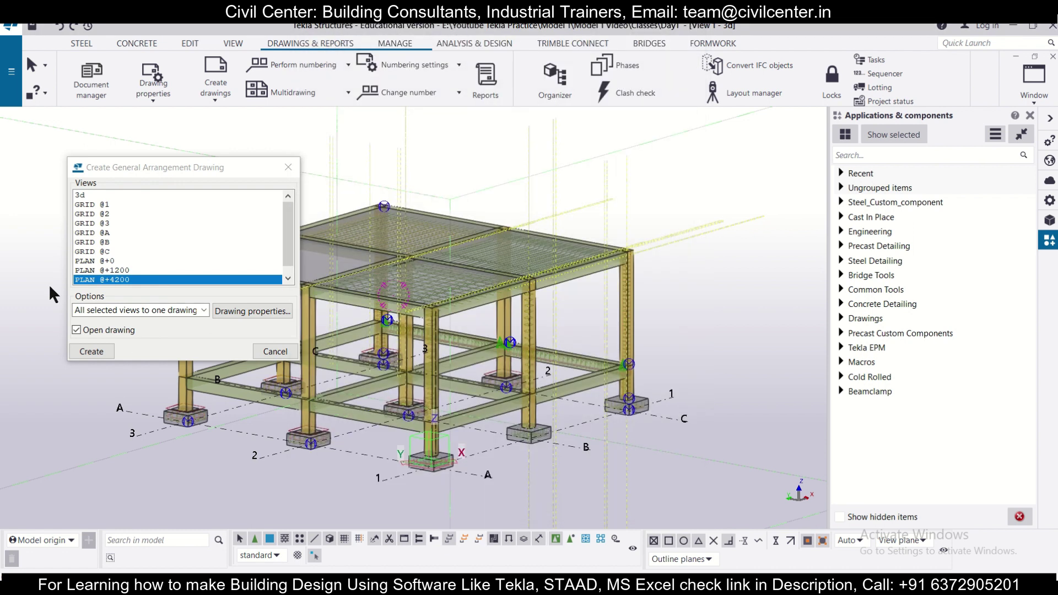
{"action": "left_click", "coordinate": [93, 352]}
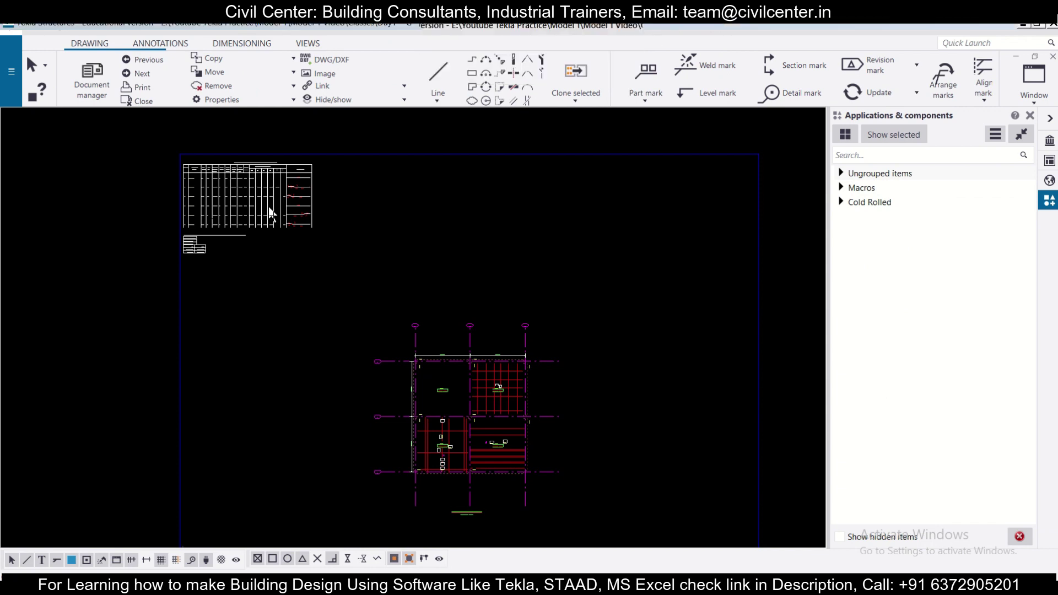
{"action": "scroll", "coordinate": [217, 168], "scroll_direction": "up", "scroll_amount": 2}
{"action": "scroll", "coordinate": [227, 175], "scroll_direction": "down", "scroll_amount": 2}
{"action": "scroll", "coordinate": [489, 435], "scroll_direction": "up", "scroll_amount": 5}
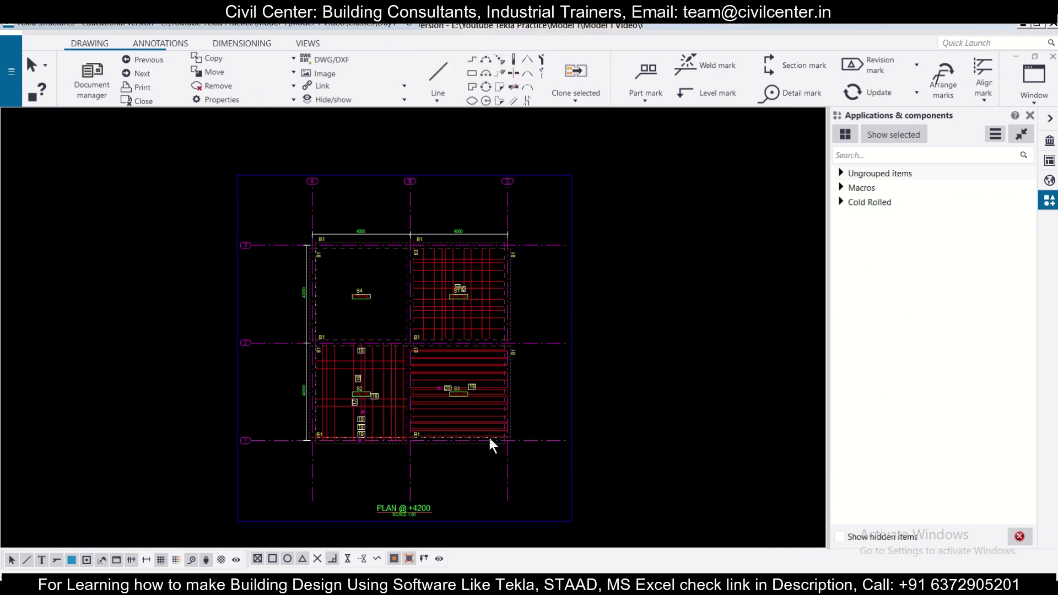
- Examine the reinforcement bars and bar marks of slabs S1, S2 and S3 in the PLAN @+4200 view
{"action": "scroll", "coordinate": [488, 236], "scroll_direction": "up", "scroll_amount": 3}
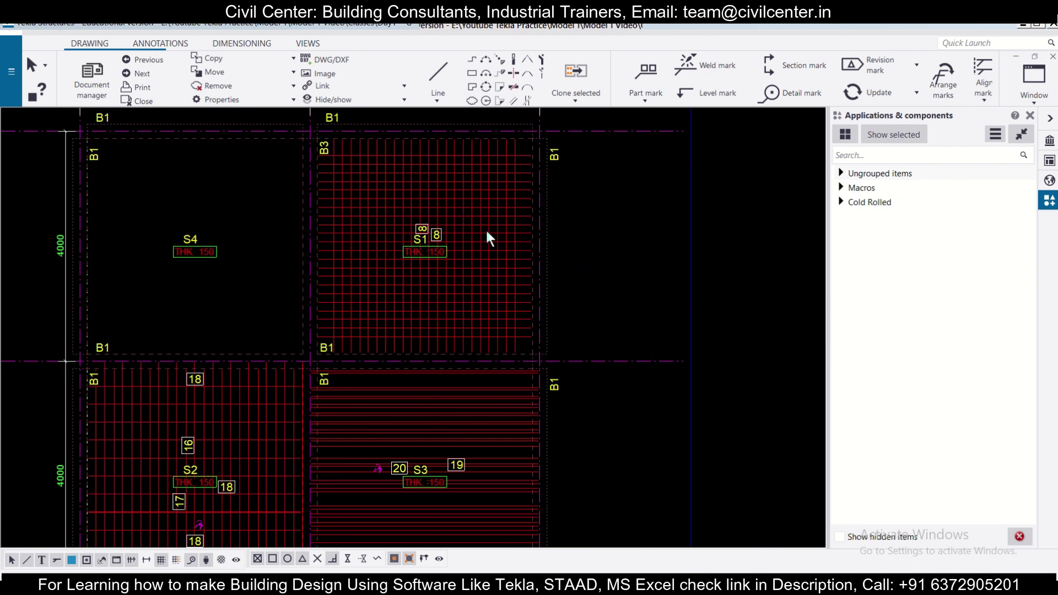
{"action": "scroll", "coordinate": [412, 257], "scroll_direction": "down", "scroll_amount": 2}
{"action": "scroll", "coordinate": [308, 380], "scroll_direction": "up", "scroll_amount": 1}
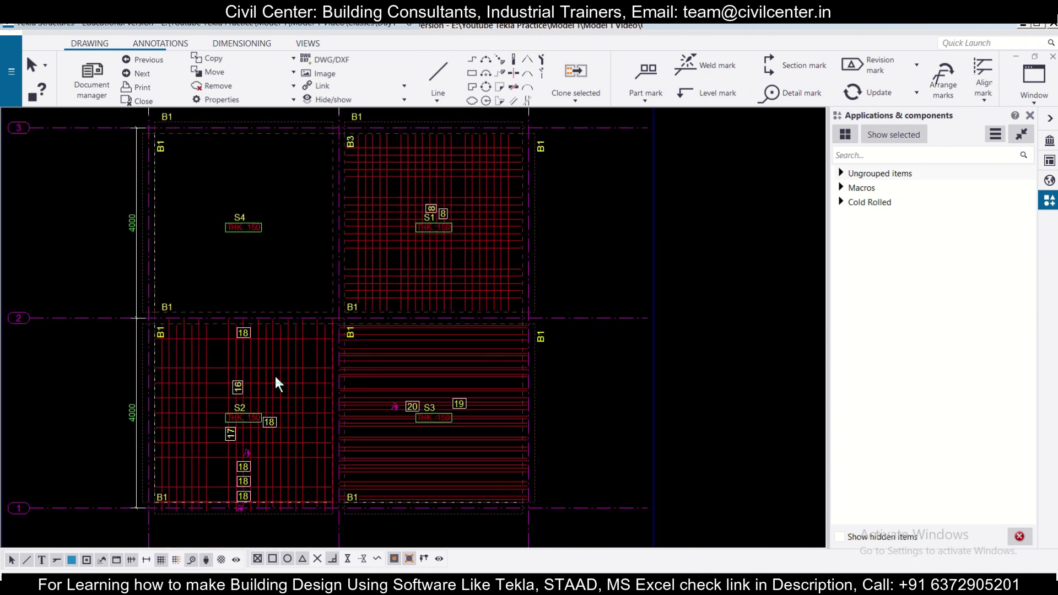
{"action": "middle_click_drag", "start_coordinate": [274, 381], "coordinate": [385, 347]}
{"action": "scroll", "coordinate": [335, 319], "scroll_direction": "up", "scroll_amount": 1}
{"action": "middle_click_drag", "start_coordinate": [518, 385], "coordinate": [433, 303]}
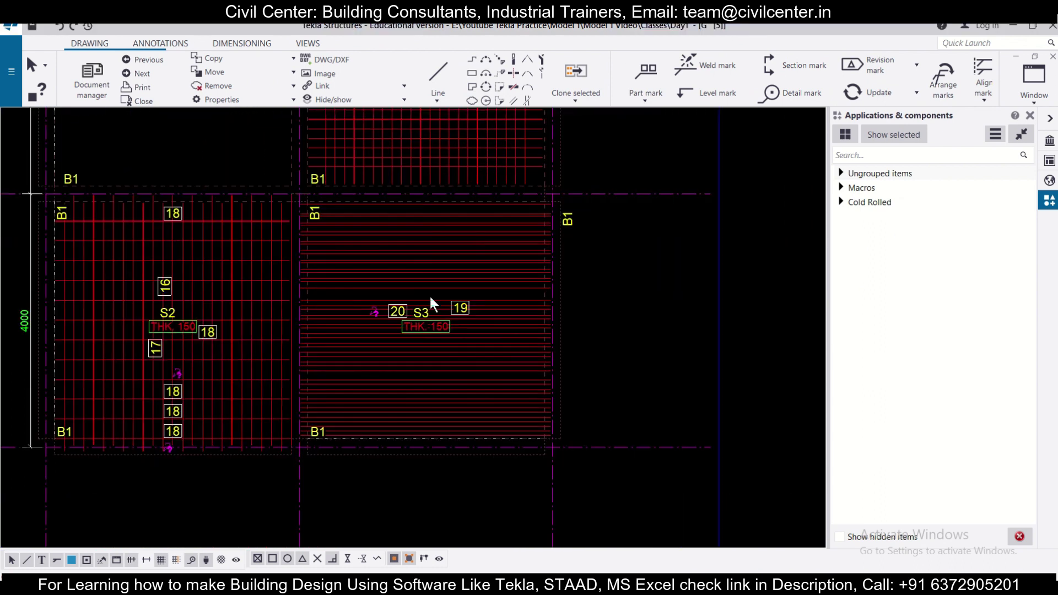
{"action": "scroll", "coordinate": [459, 300], "scroll_direction": "up", "scroll_amount": 1}
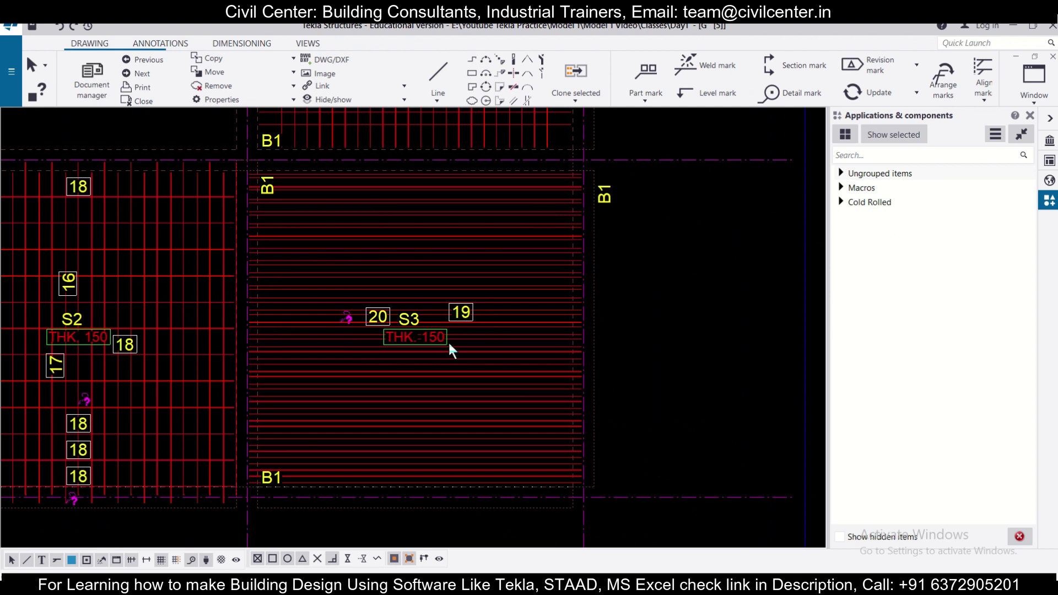
{"action": "mouse_move", "coordinate": [508, 322]}
{"action": "middle_mouse_down"}
{"action": "mouse_move", "coordinate": [497, 349]}
{"action": "mouse_move", "coordinate": [503, 307]}
{"action": "middle_mouse_up"}
{"action": "scroll", "coordinate": [504, 307], "scroll_direction": "up", "scroll_amount": 1}
{"action": "scroll", "coordinate": [496, 298], "scroll_direction": "down", "scroll_amount": 2}
{"action": "middle_click_drag", "start_coordinate": [491, 232], "coordinate": [450, 334]}
{"action": "scroll", "coordinate": [446, 328], "scroll_direction": "up", "scroll_amount": 1}
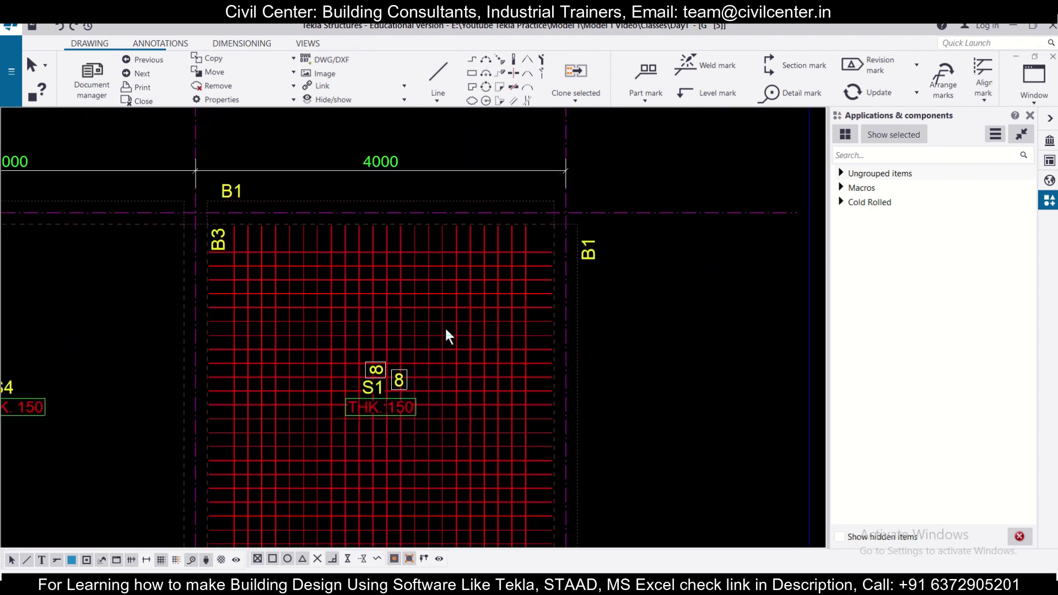
{"action": "scroll", "coordinate": [399, 310], "scroll_direction": "down", "scroll_amount": 1}
{"action": "middle_click_drag", "start_coordinate": [326, 321], "coordinate": [391, 297]}
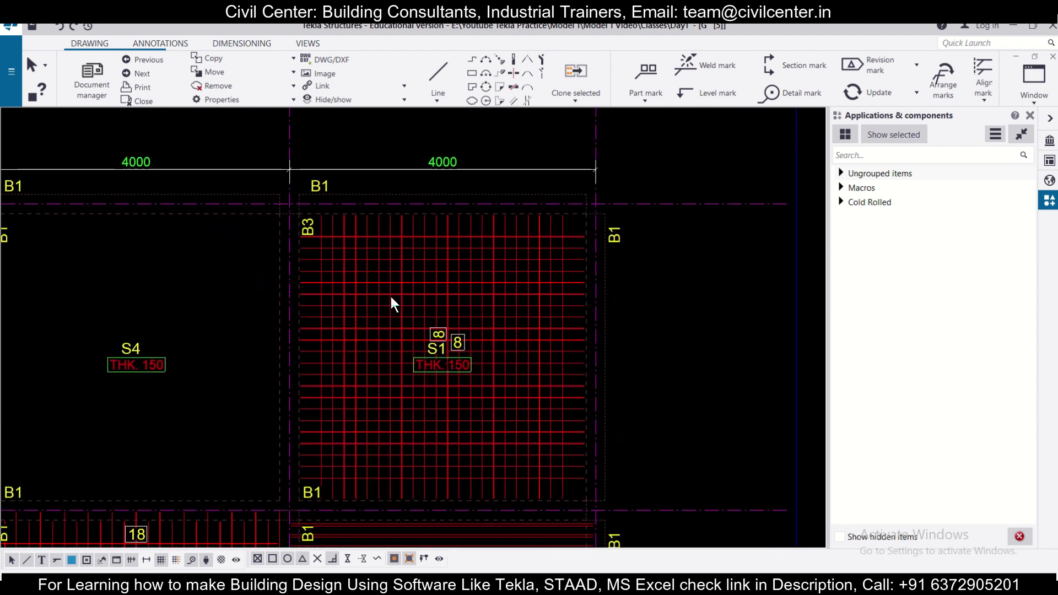
{"action": "scroll", "coordinate": [388, 302], "scroll_direction": "up", "scroll_amount": 1}
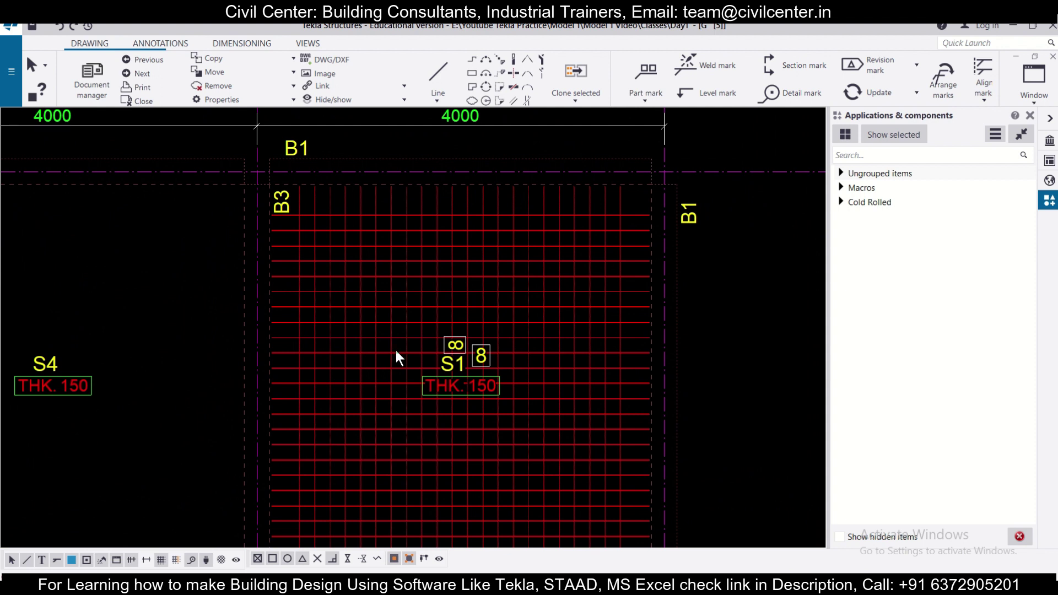
- Examine the bending schedule and the diameter-wise break-up of rebar steel on the slab drawing sheet
{"action": "scroll", "coordinate": [396, 353], "scroll_direction": "down", "scroll_amount": 7}
{"action": "scroll", "coordinate": [266, 360], "scroll_direction": "up", "scroll_amount": 3}
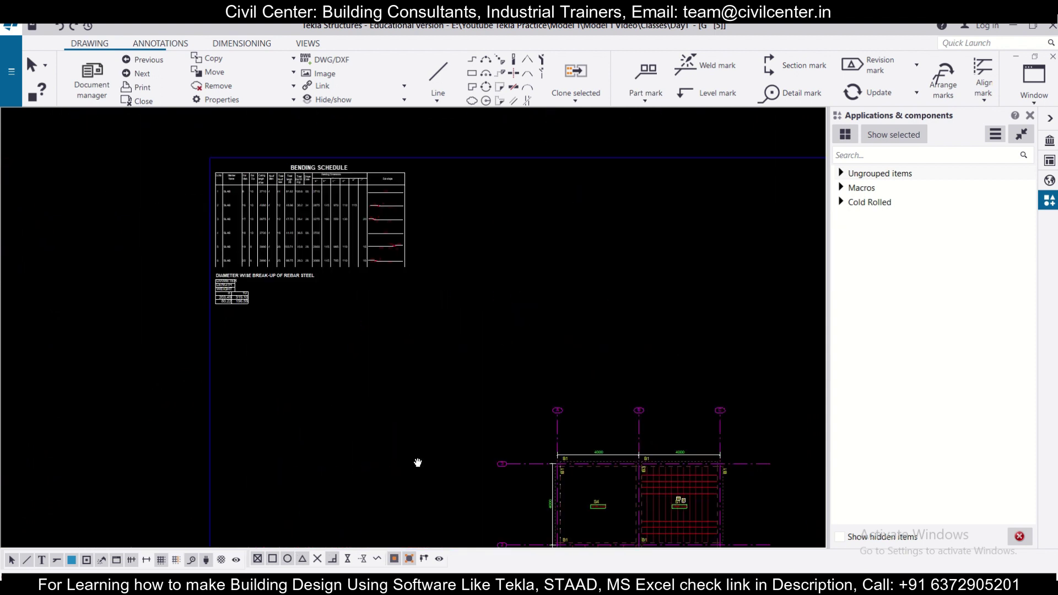
{"action": "scroll", "coordinate": [246, 419], "scroll_direction": "up", "scroll_amount": 1}
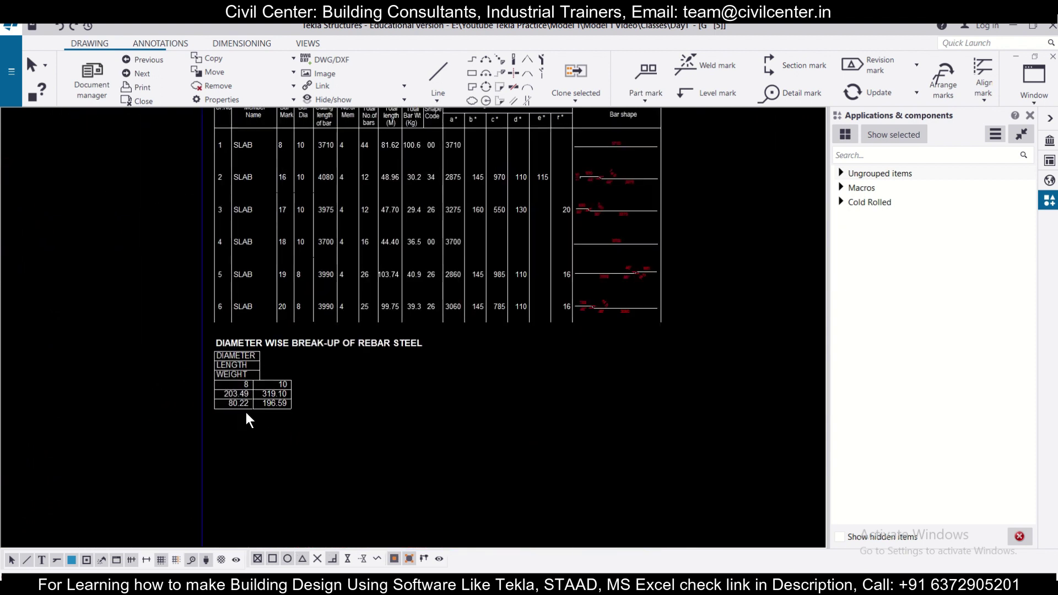
{"action": "scroll", "coordinate": [257, 351], "scroll_direction": "up", "scroll_amount": 1}
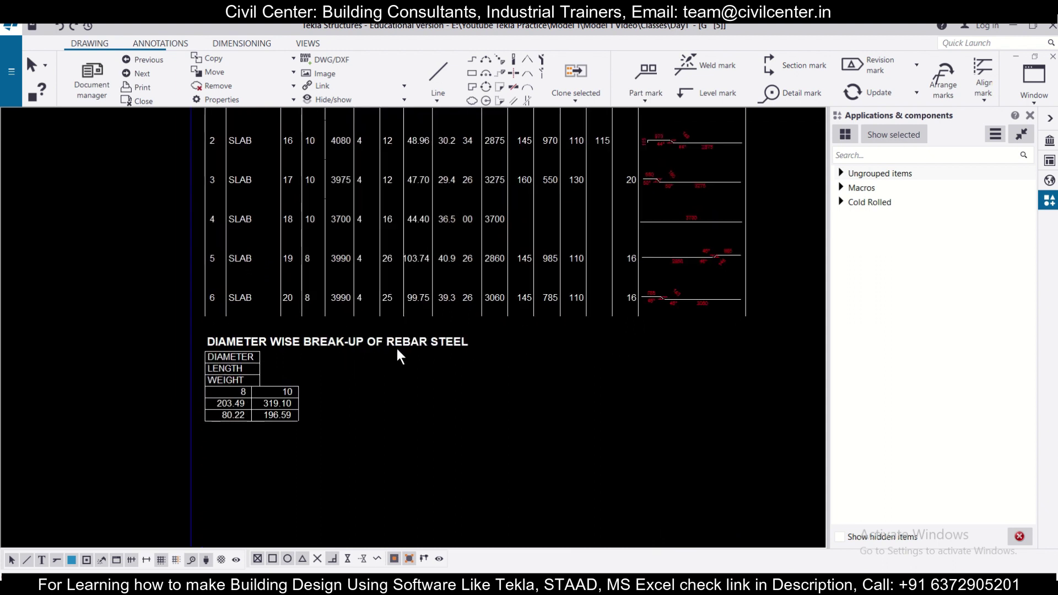
{"action": "scroll", "coordinate": [252, 396], "scroll_direction": "up", "scroll_amount": 1}
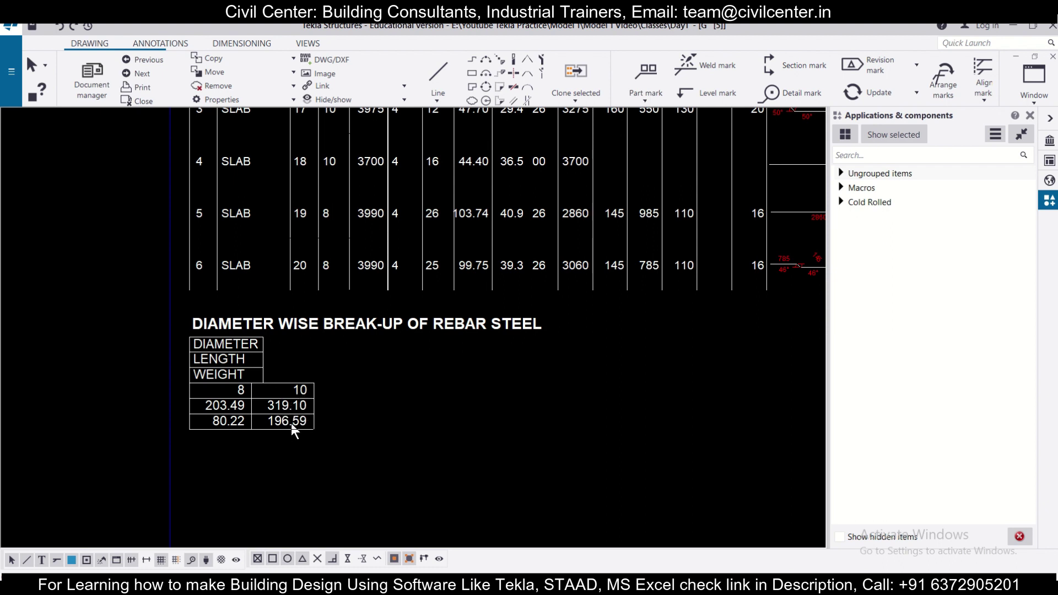
{"action": "scroll", "coordinate": [274, 427], "scroll_direction": "down", "scroll_amount": 3}
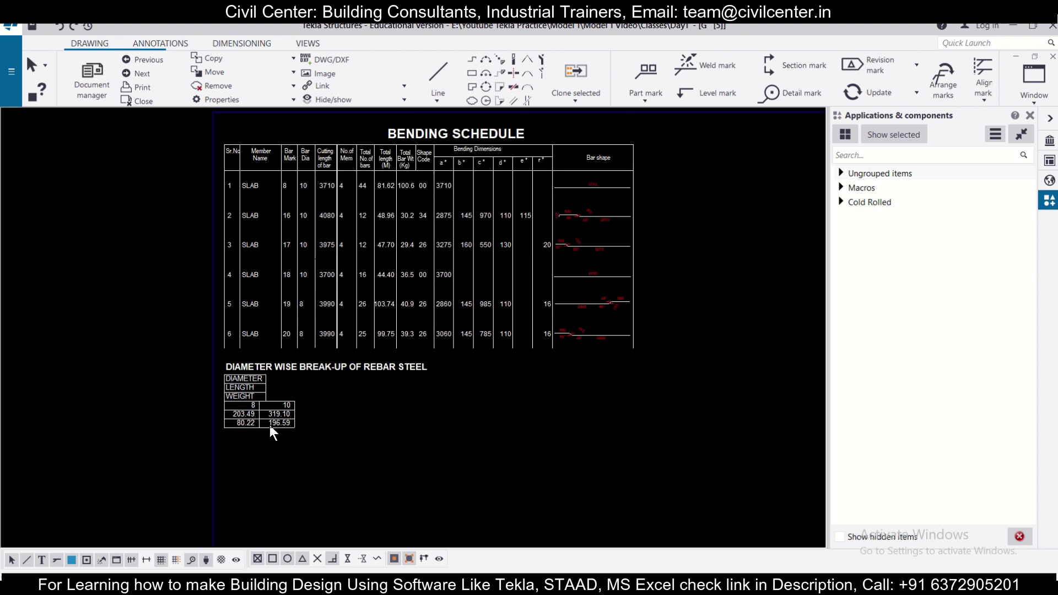
{"action": "scroll", "coordinate": [269, 426], "scroll_direction": "up", "scroll_amount": 2}
{"action": "scroll", "coordinate": [298, 438], "scroll_direction": "up", "scroll_amount": 1}
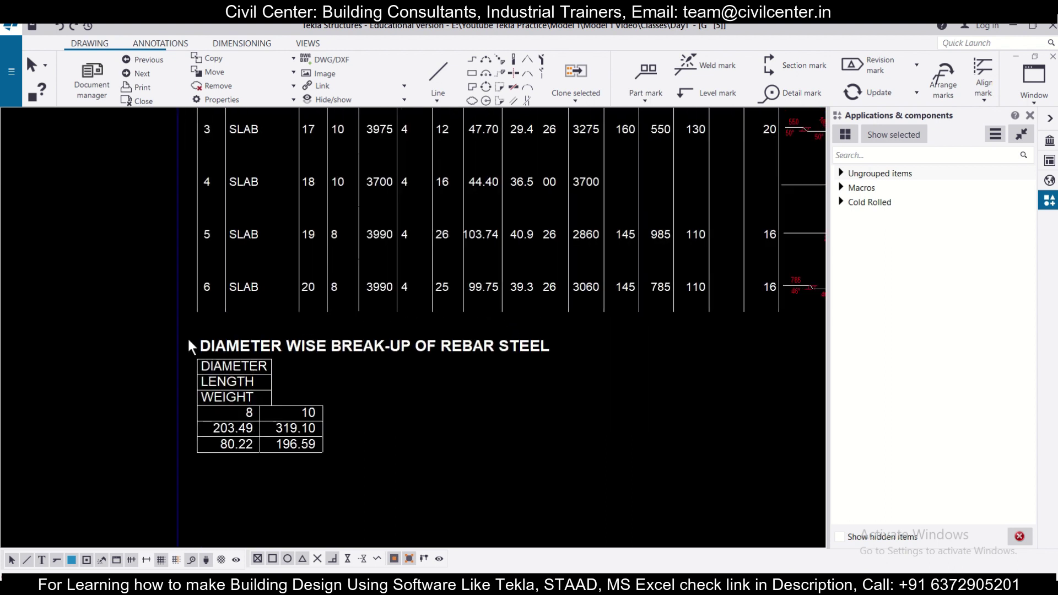
- Compare the slab panels in the plan with the bending schedule and the rebar steel break-up table
{"action": "scroll", "coordinate": [300, 441], "scroll_direction": "down", "scroll_amount": 4}
{"action": "middle_click_drag", "start_coordinate": [552, 477], "coordinate": [246, 329]}
{"action": "scroll", "coordinate": [246, 329], "scroll_direction": "down", "scroll_amount": 1}
{"action": "middle_click_drag", "start_coordinate": [379, 428], "coordinate": [366, 272]}
{"action": "scroll", "coordinate": [503, 383], "scroll_direction": "up", "scroll_amount": 1}
{"action": "scroll", "coordinate": [574, 408], "scroll_direction": "up", "scroll_amount": 1}
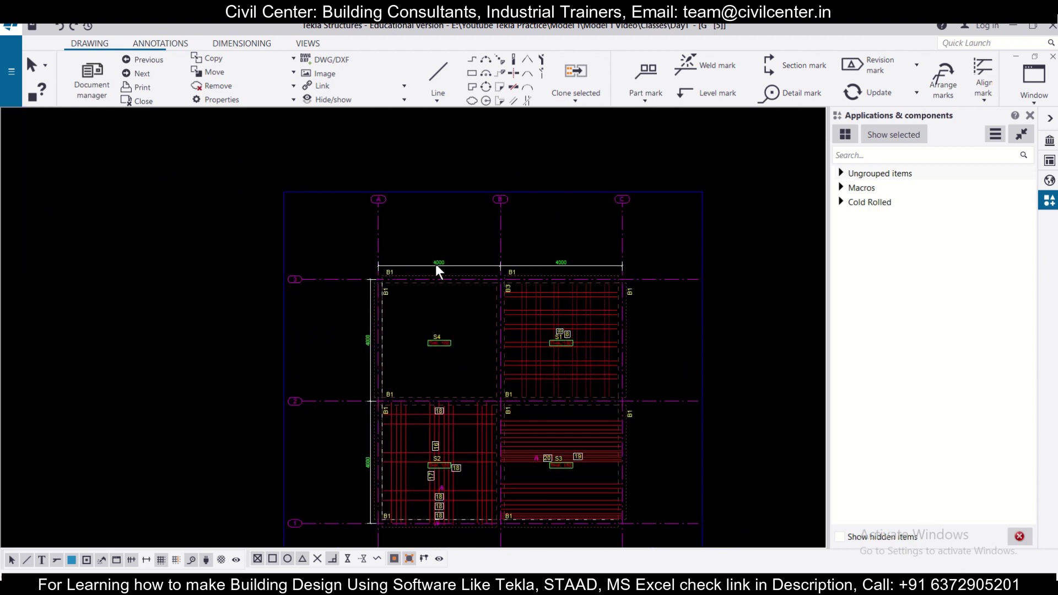
{"action": "scroll", "coordinate": [632, 352], "scroll_direction": "up", "scroll_amount": 1}
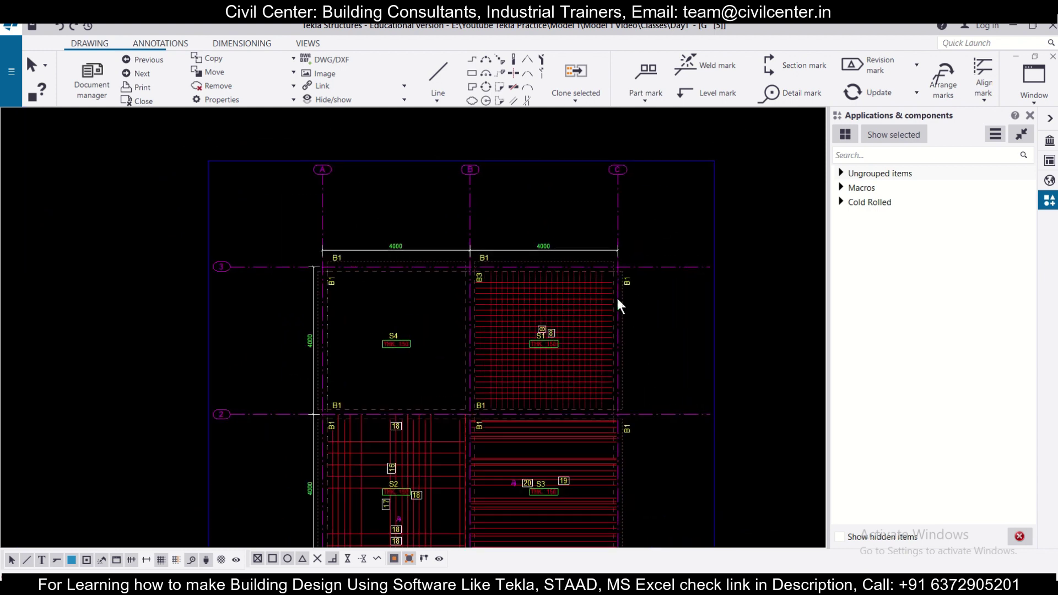
{"action": "scroll", "coordinate": [616, 298], "scroll_direction": "down", "scroll_amount": 3}
{"action": "middle_click_drag", "start_coordinate": [605, 303], "coordinate": [489, 439]}
{"action": "scroll", "coordinate": [401, 326], "scroll_direction": "up", "scroll_amount": 1}
{"action": "scroll", "coordinate": [385, 412], "scroll_direction": "up", "scroll_amount": 5}
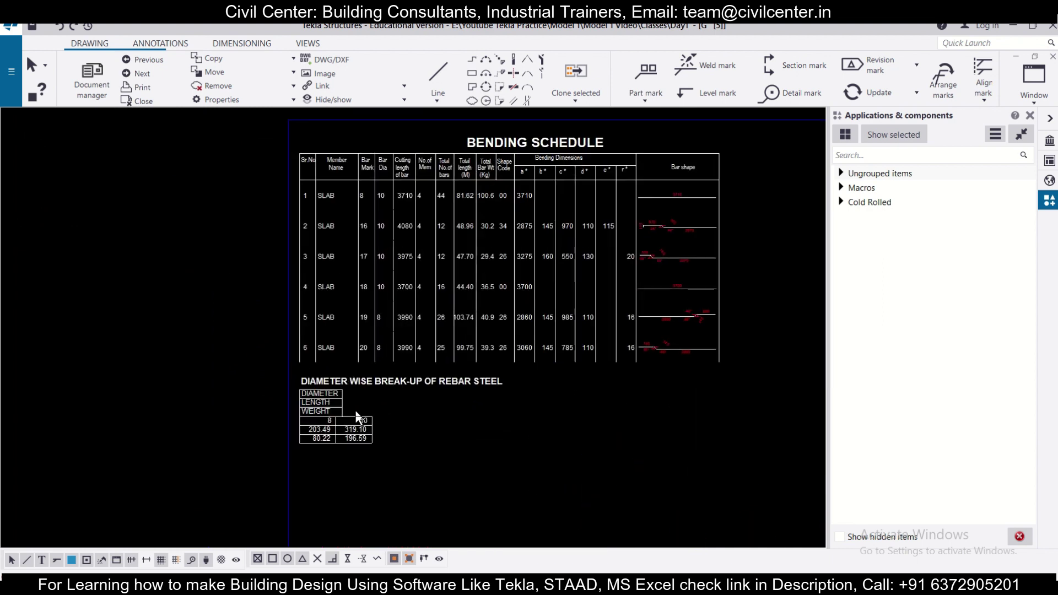
{"action": "scroll", "coordinate": [351, 412], "scroll_direction": "down", "scroll_amount": 1}
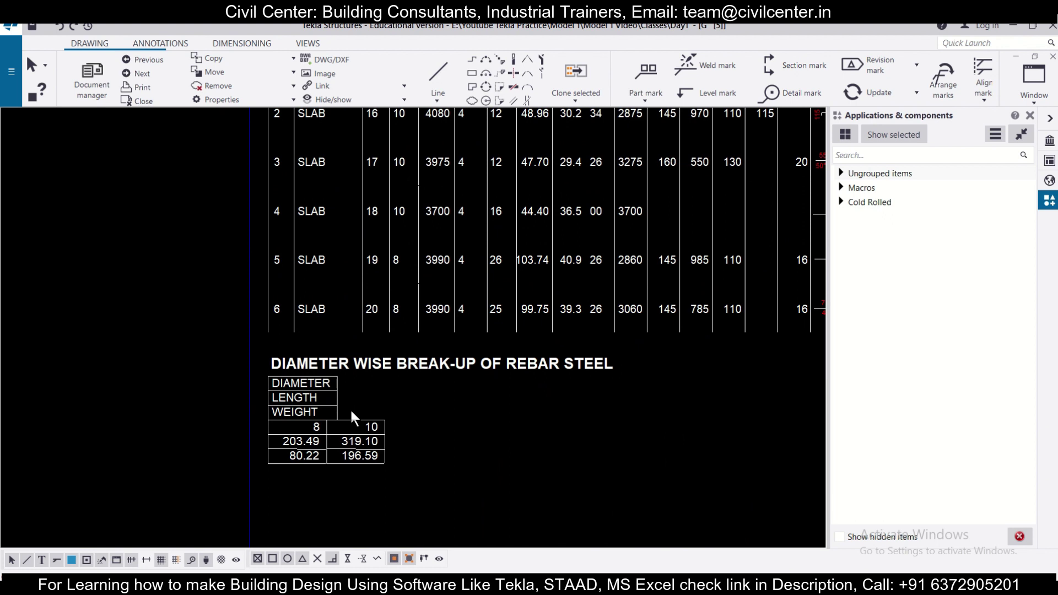
- Review the overall sheet layout, then inspect the PLAN @+4200 view around slabs S2 and S3 and its title
{"action": "scroll", "coordinate": [351, 412], "scroll_direction": "down", "scroll_amount": 2}
{"action": "scroll", "coordinate": [351, 412], "scroll_direction": "down", "scroll_amount": 2}
{"action": "scroll", "coordinate": [527, 482], "scroll_direction": "down", "scroll_amount": 1}
{"action": "middle_click_drag", "start_coordinate": [527, 483], "coordinate": [439, 325]}
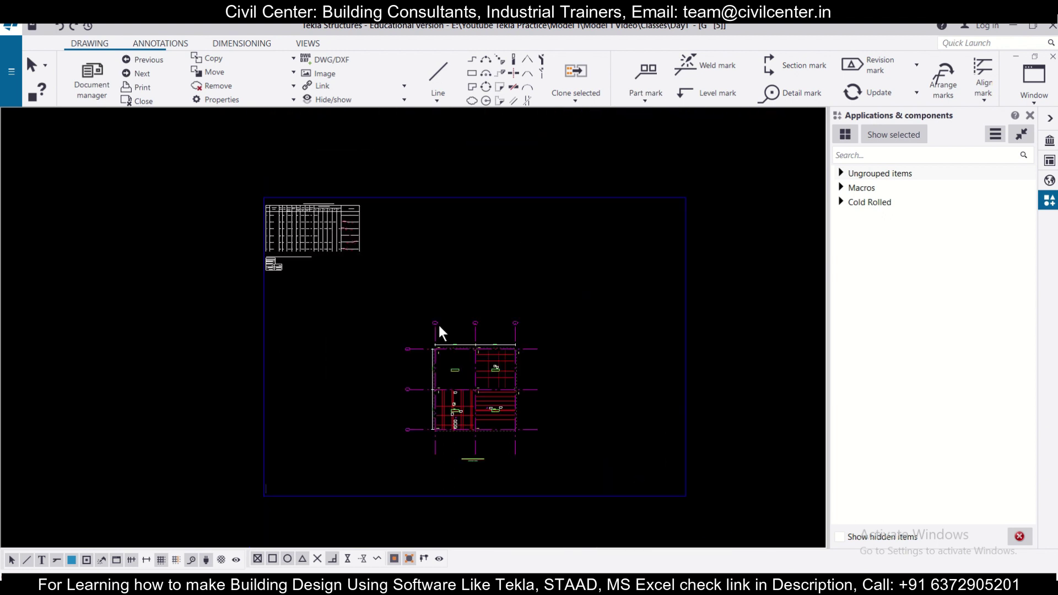
{"action": "scroll", "coordinate": [484, 425], "scroll_direction": "up", "scroll_amount": 3}
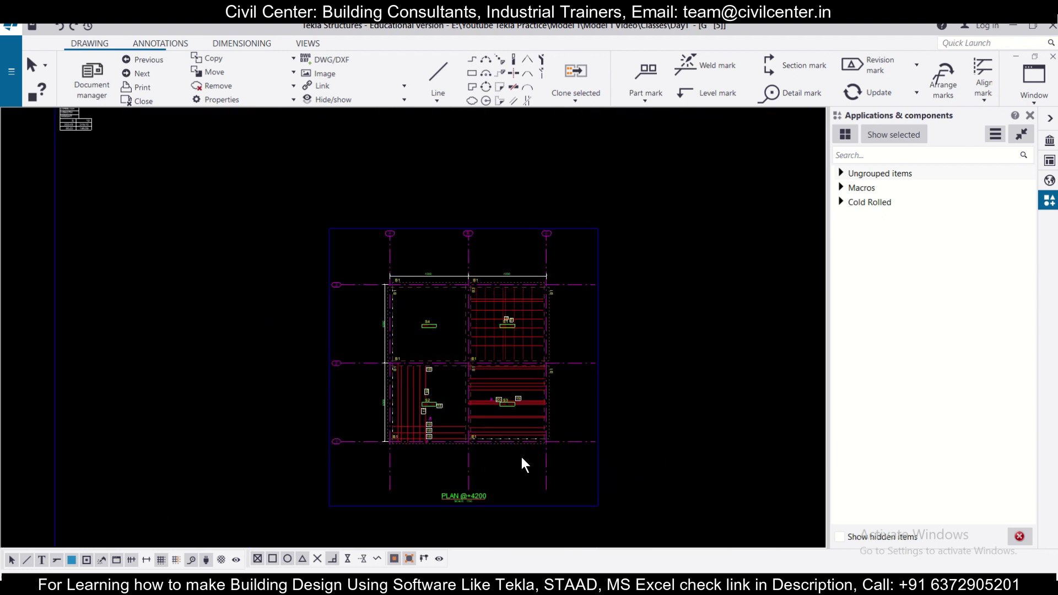
{"action": "scroll", "coordinate": [524, 460], "scroll_direction": "up", "scroll_amount": 1}
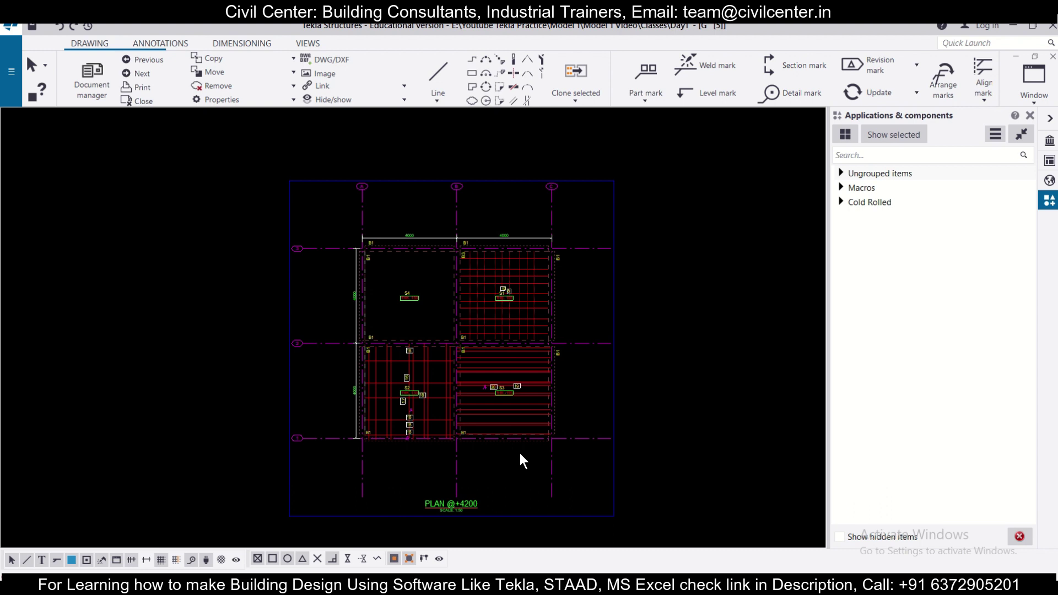
{"action": "scroll", "coordinate": [521, 453], "scroll_direction": "up", "scroll_amount": 3}
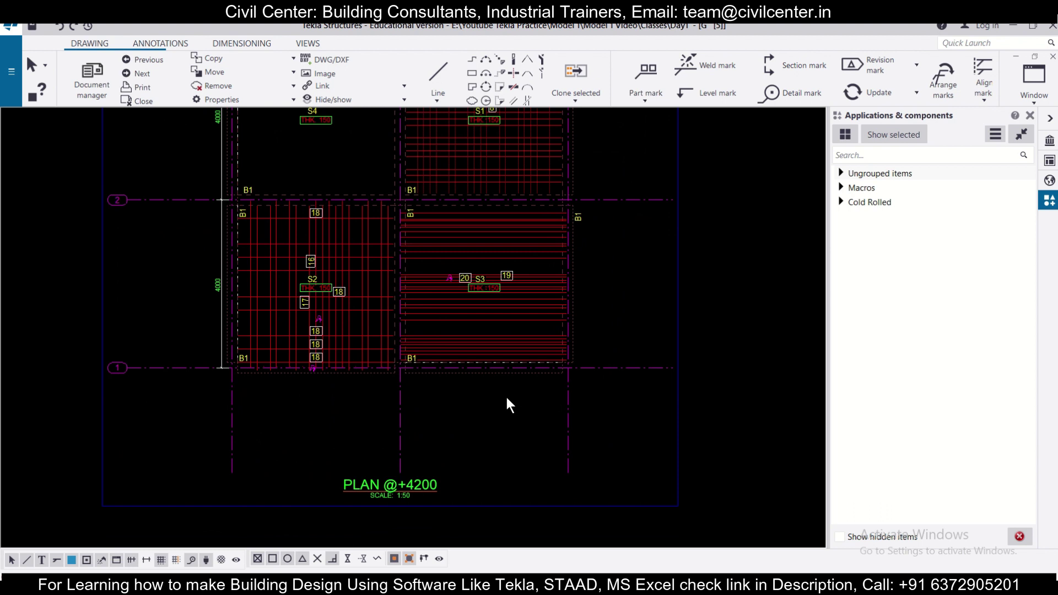
{"action": "scroll", "coordinate": [507, 401], "scroll_direction": "down", "scroll_amount": 2}
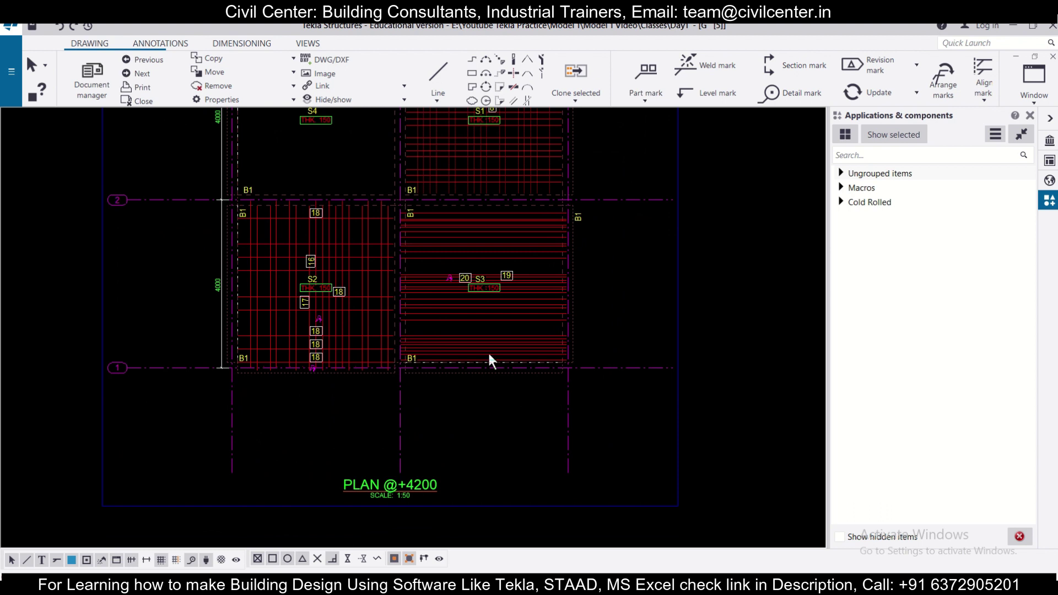